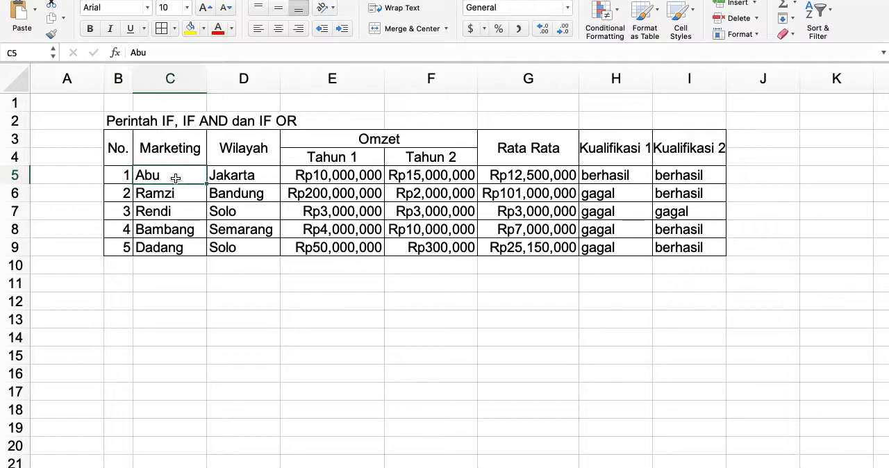
Examine the region, both yearly Omzet values, the average formula and the Kualifikasi 1 formula in row 5.
key("Right")
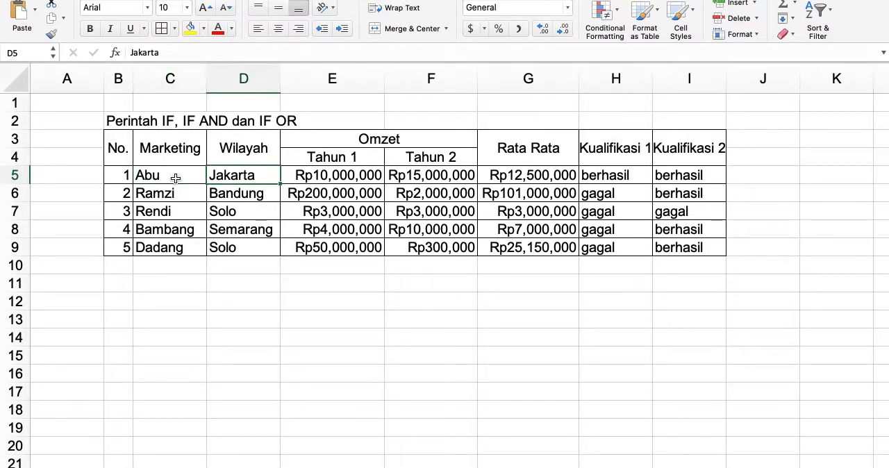
key("Right")
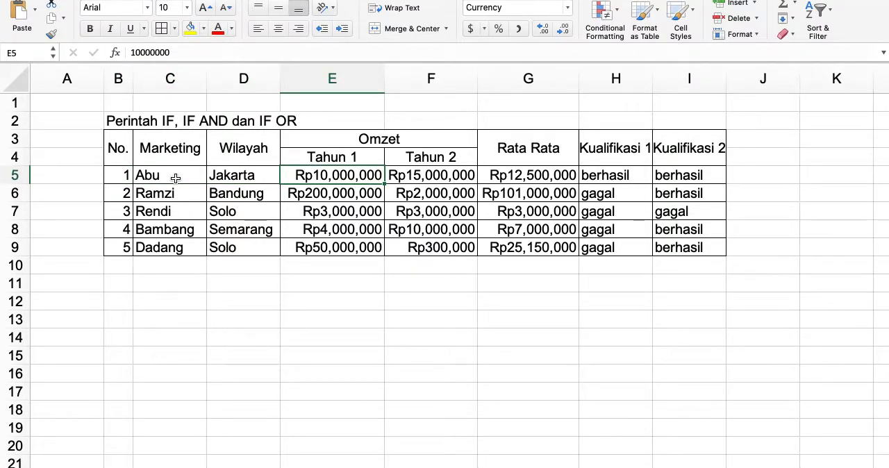
key("Right")
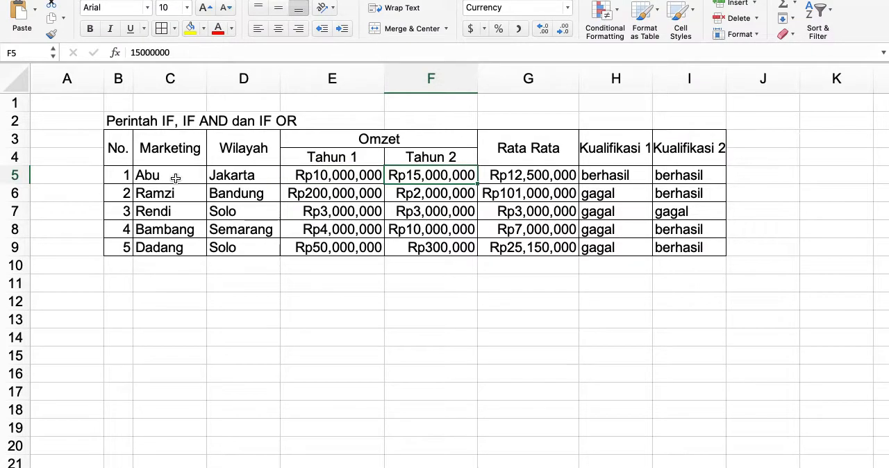
key("Right")
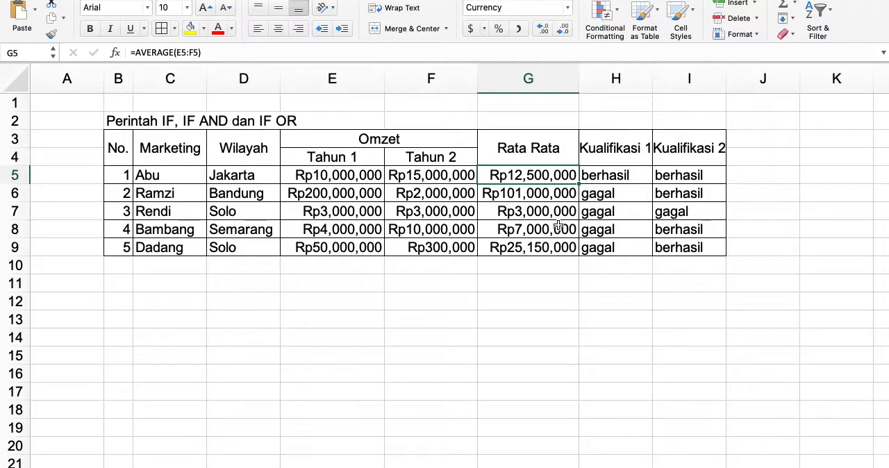
key("Right")
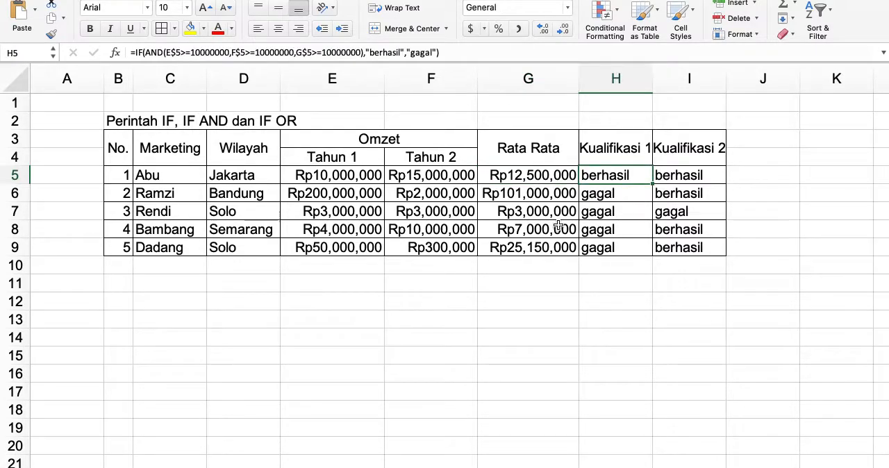
key("Left")
key("Left")
key("Left")
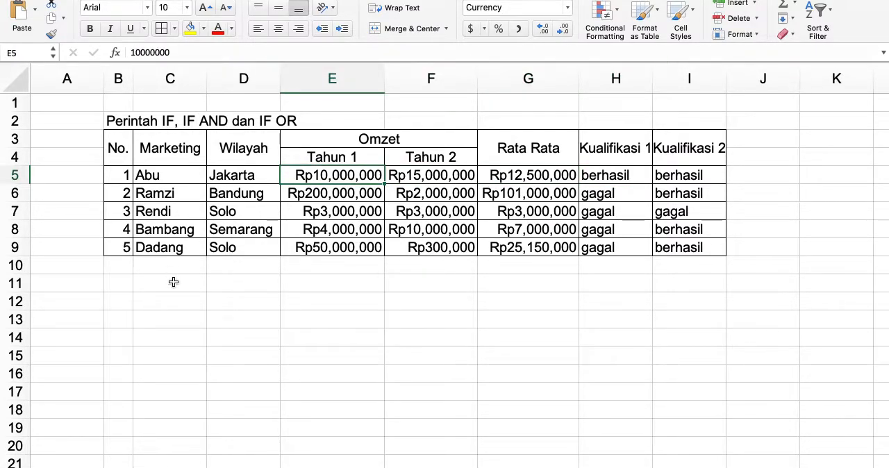
Enter the label "kualifikasi 1" in cell C11 below the table.
left_click(174, 282)
type("kualif")
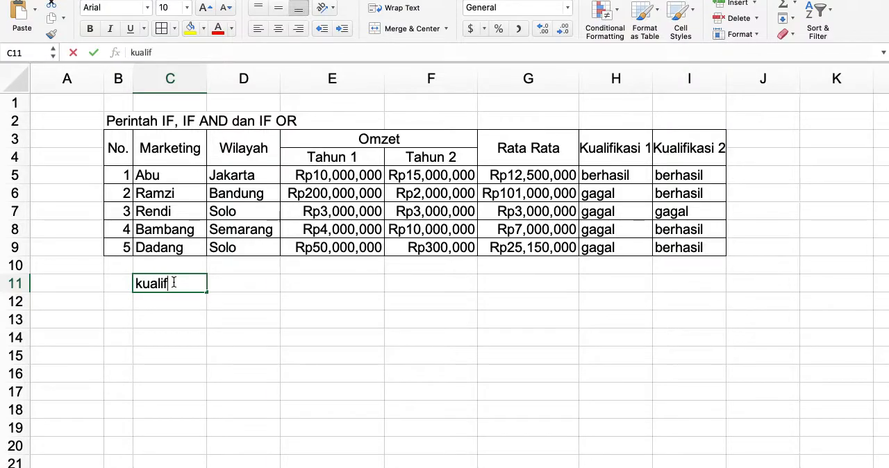
type("ikasi ")
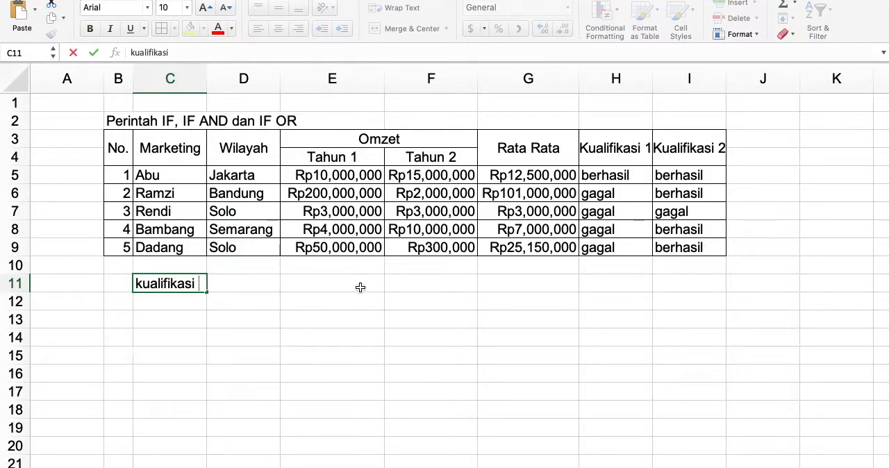
type("1")
key("Return")
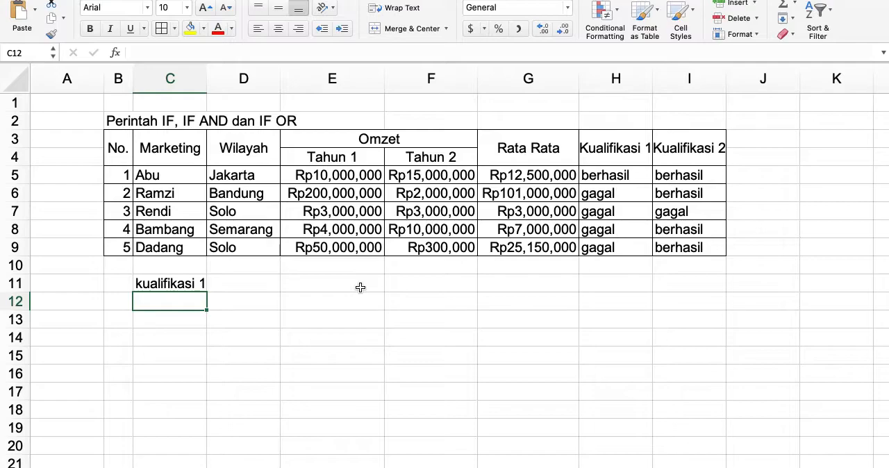
Enter "jika omzet yang diperoleh lebih besar sama dengan 10 juta dikatakan berhasil" in cell C12.
type("jika omzet yang diperoleh")
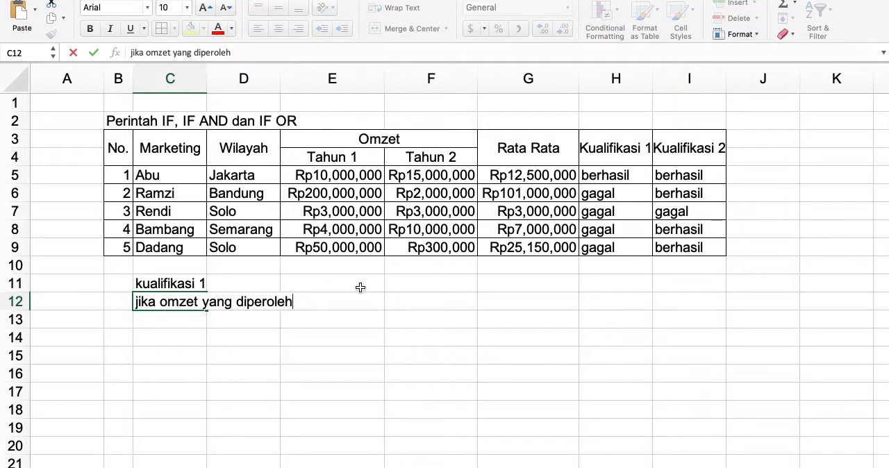
type(">")
key("BackSpace")
type("h lebih besar sama dengan ")
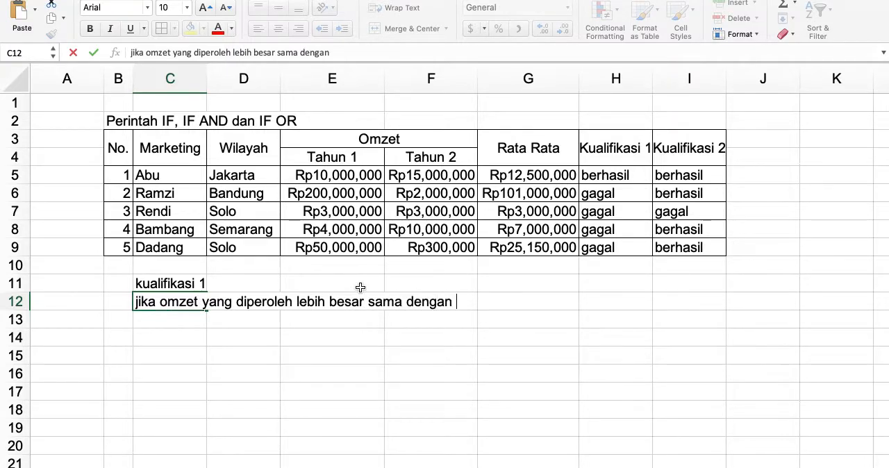
type("10 juta ")
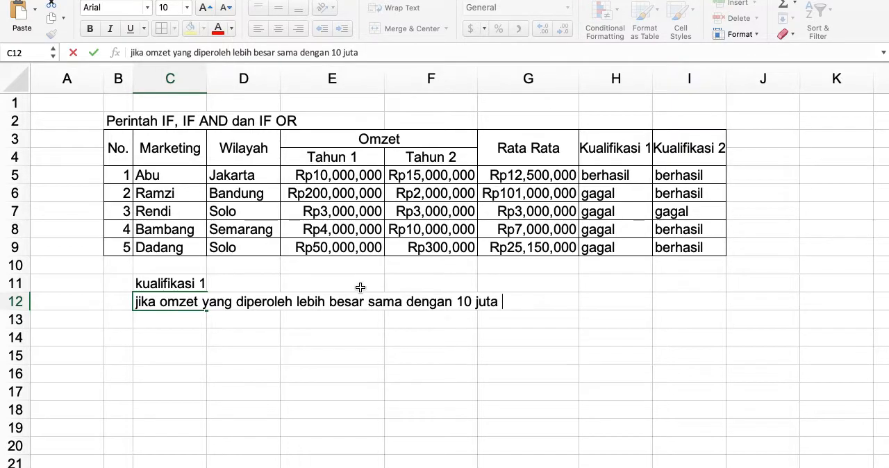
type("dikatakan berhasil")
key("Return")
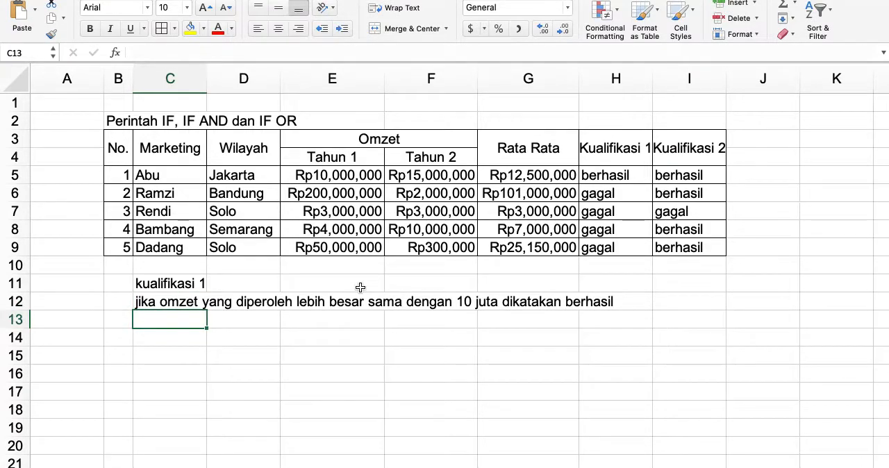
Leave row 13 empty and enter the label "kualifikasi 2" in cell C14.
key("Return")
type("kualif")
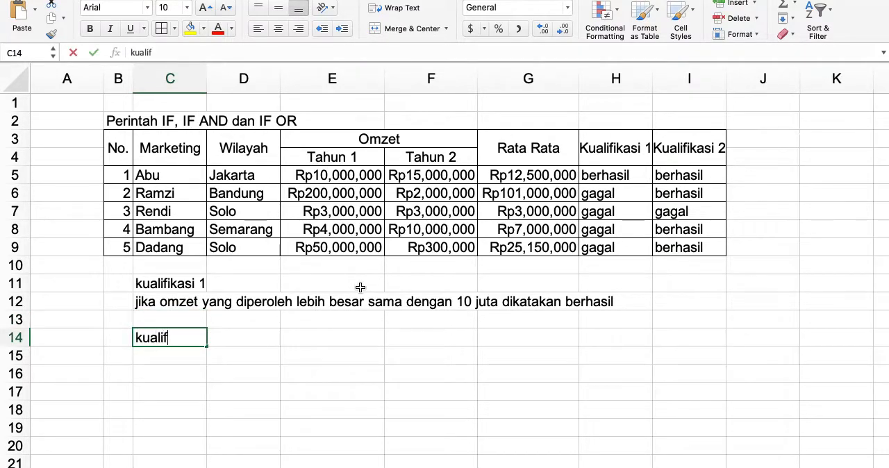
type("ikasi ")
type("2")
key("Return")
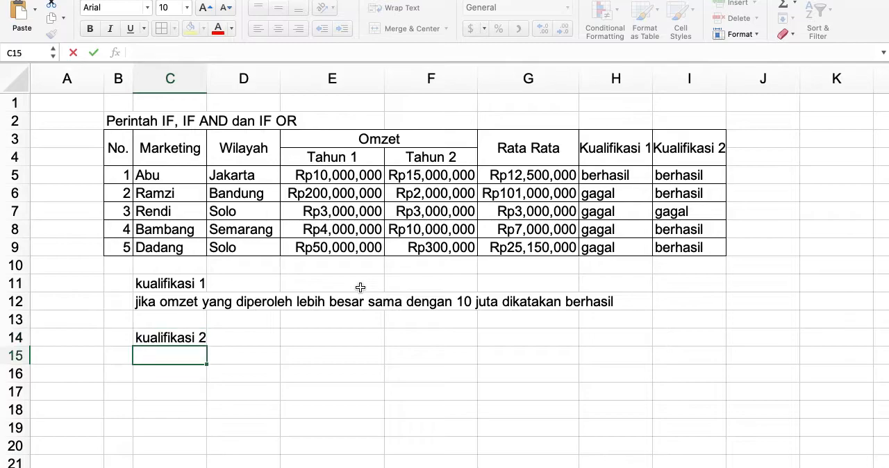
Enter "jika salah satu omzet yang diperoleh lebih besar sama dwengan 10 juta dikatakan berhasil" in cell C15.
type("jika omz")
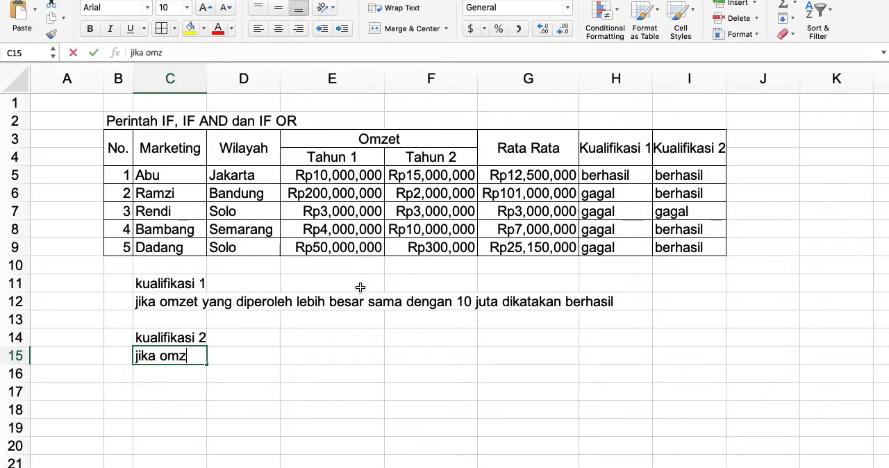
type("et yang diper")
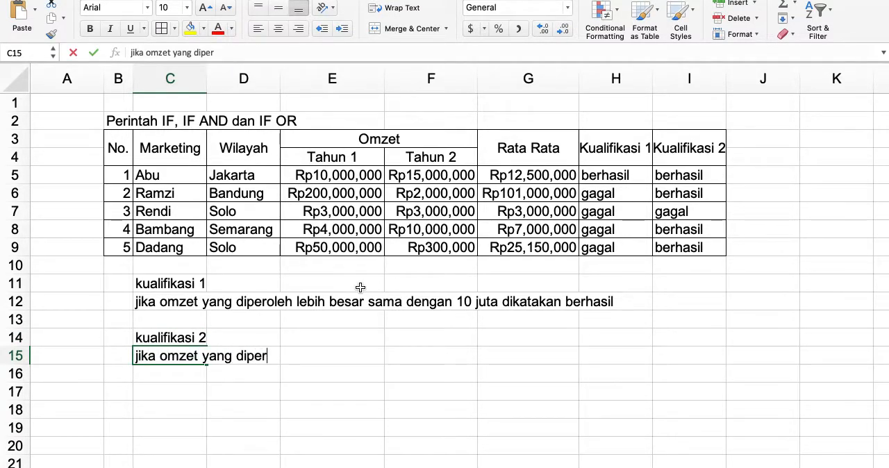
type("oleh lebih")
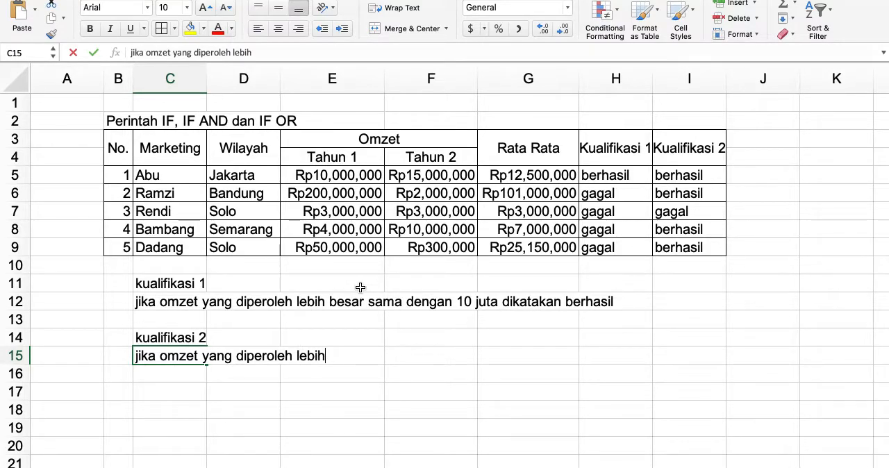
key("BackSpace")
key("BackSpace")
key("BackSpace")
key("BackSpace")
key("BackSpace")
key("BackSpace")
key("BackSpace")
key("BackSpace")
key("BackSpace")
key("BackSpace")
key("BackSpace")
key("BackSpace")
key("BackSpace")
key("BackSpace")
key("BackSpace")
key("BackSpace")
key("BackSpace")
key("BackSpace")
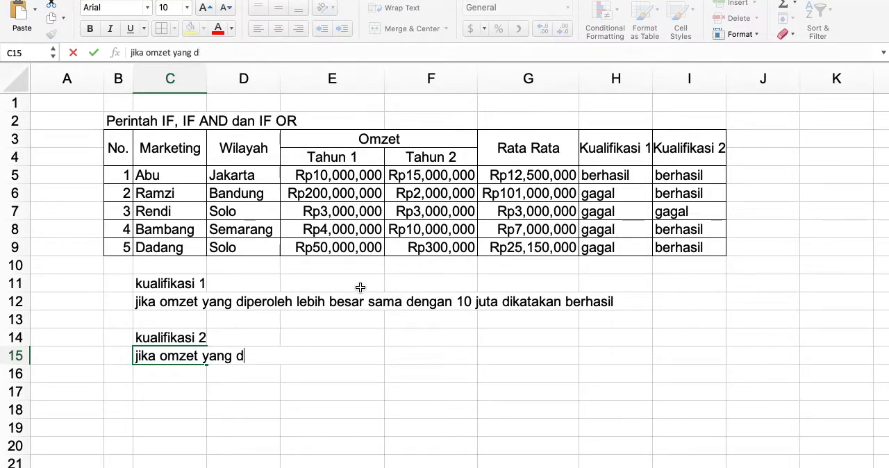
key("BackSpace")
key("BackSpace")
key("BackSpace")
key("BackSpace")
key("BackSpace")
key("BackSpace")
key("BackSpace")
key("BackSpace")
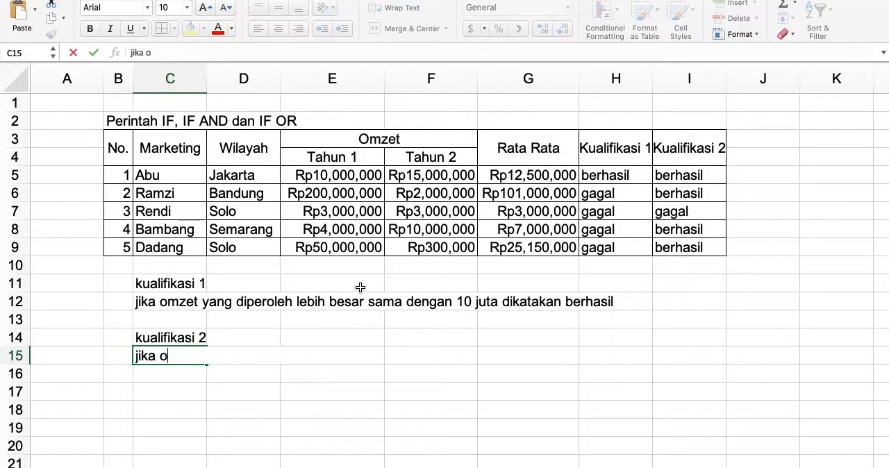
type("salah satu omzet yang diperoleh leb")
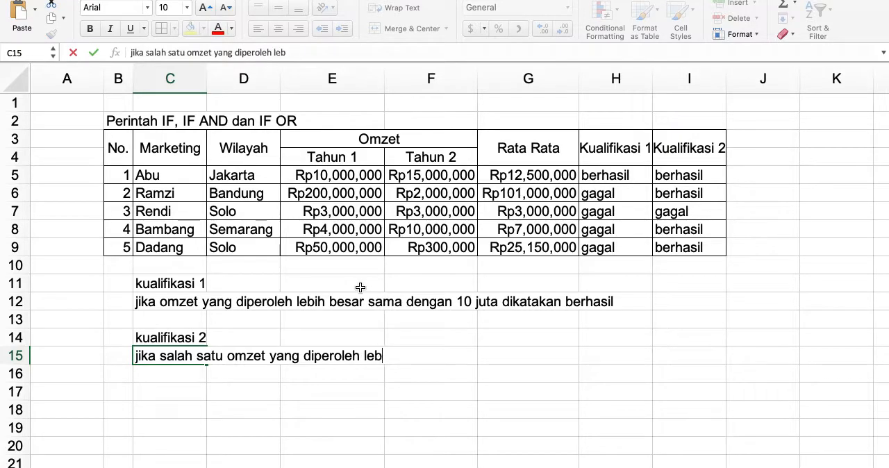
type("ih besar de")
key("BackSpace")
key("BackSpace")
type("sama")
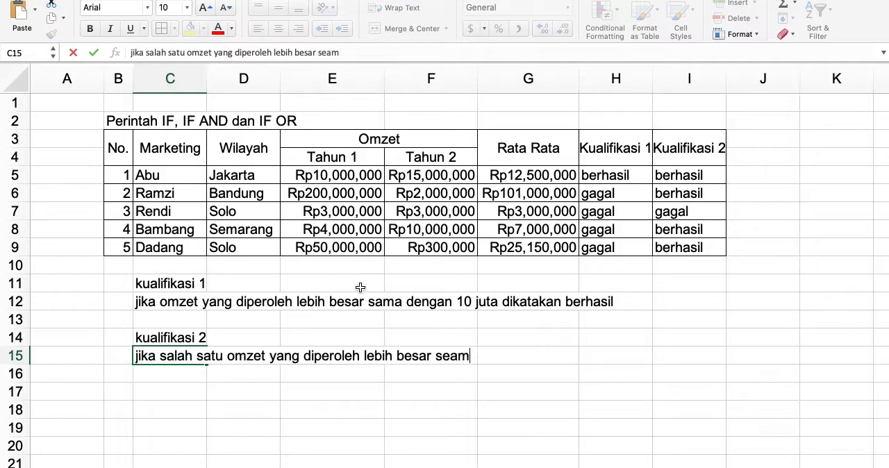
key("BackSpace")
key("BackSpace")
type("ma d")
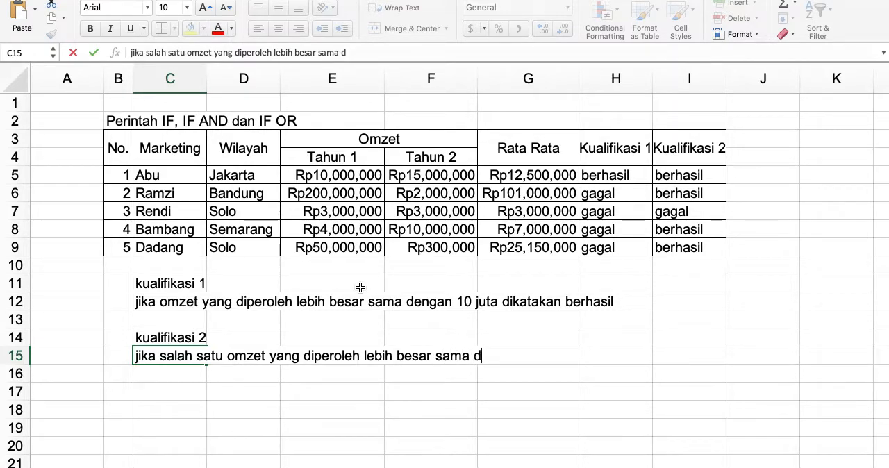
type("wengan 10 jut")
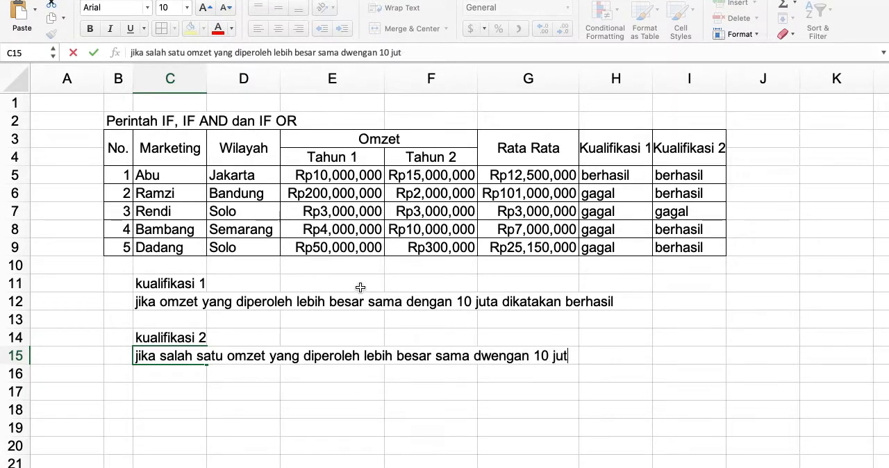
type("a dikatakan berhasil")
key("Return")
Correct the misspelled word "dwengan" to "dengan" in the rule text in cell C15.
key("Up")
key("Up")
key("Up")
key("Up")
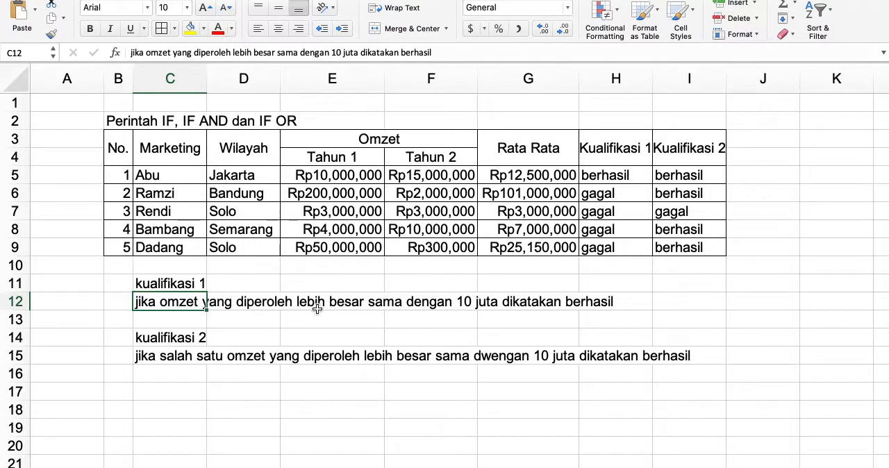
left_click(495, 356)
left_click(164, 355)
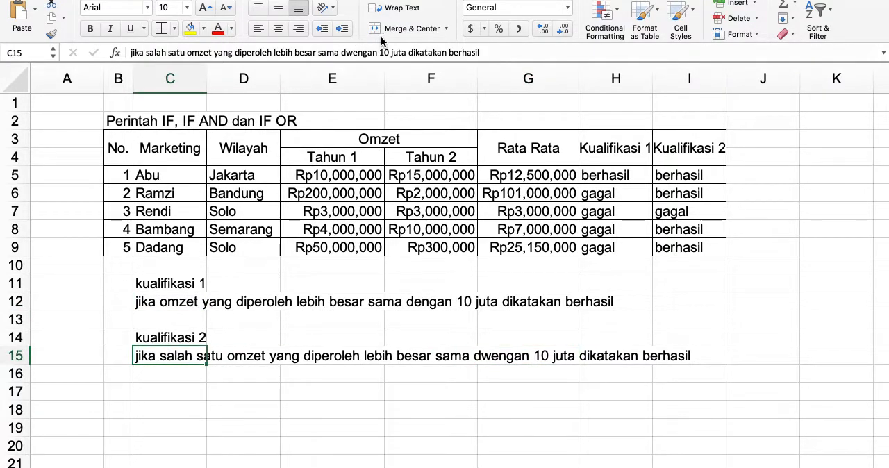
left_click(355, 52)
key("BackSpace")
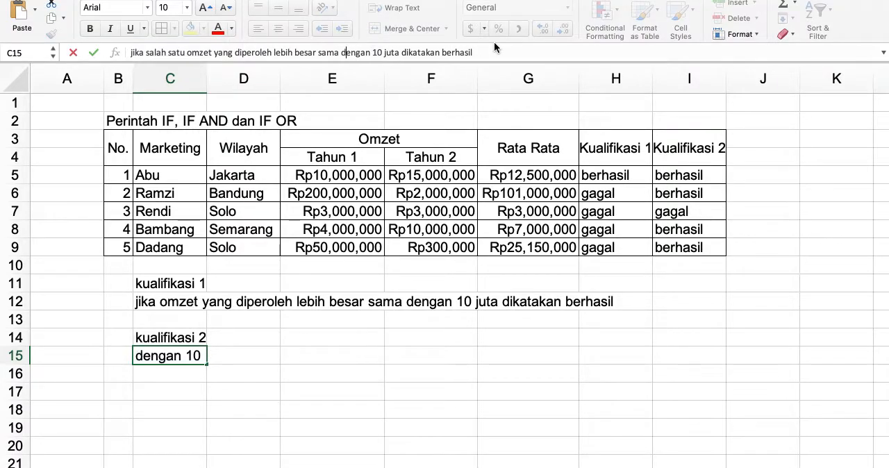
key("Return")
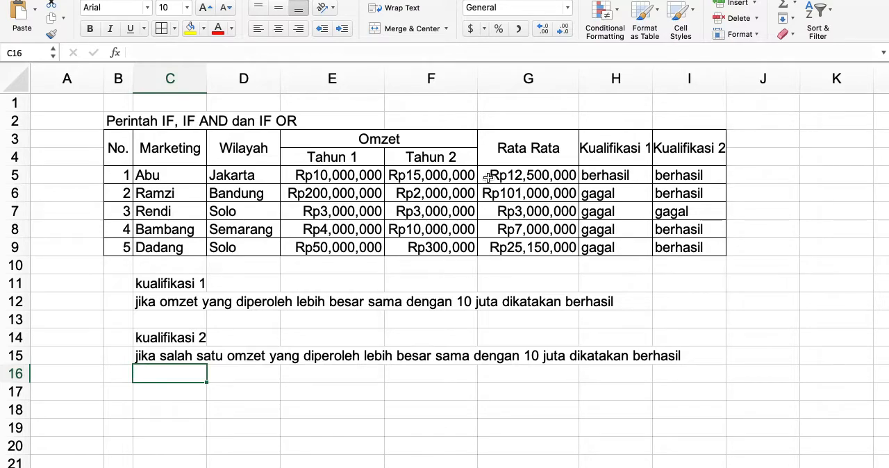
Set the Tahun 1 Omzet in cell E5 to 50000.
left_click(352, 176)
type("50000")
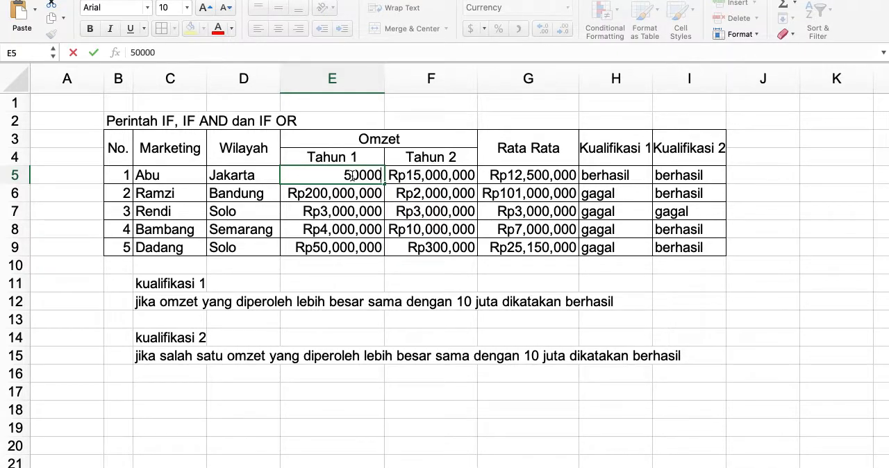
key("Return")
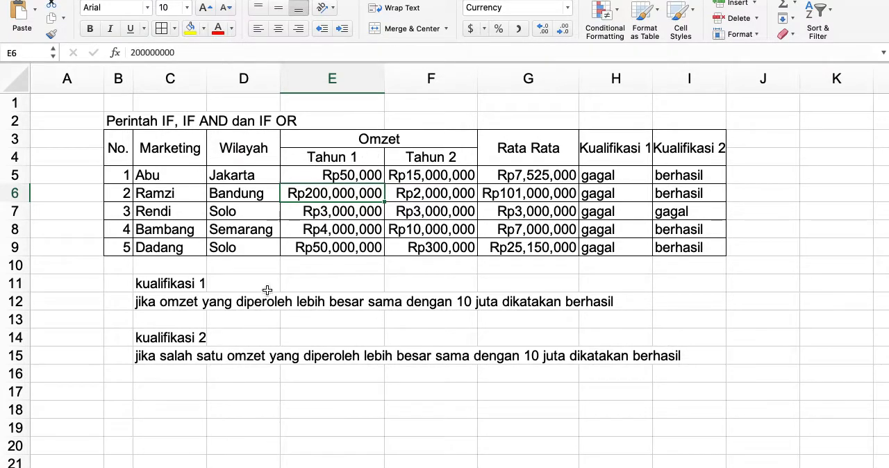
left_click(344, 173)
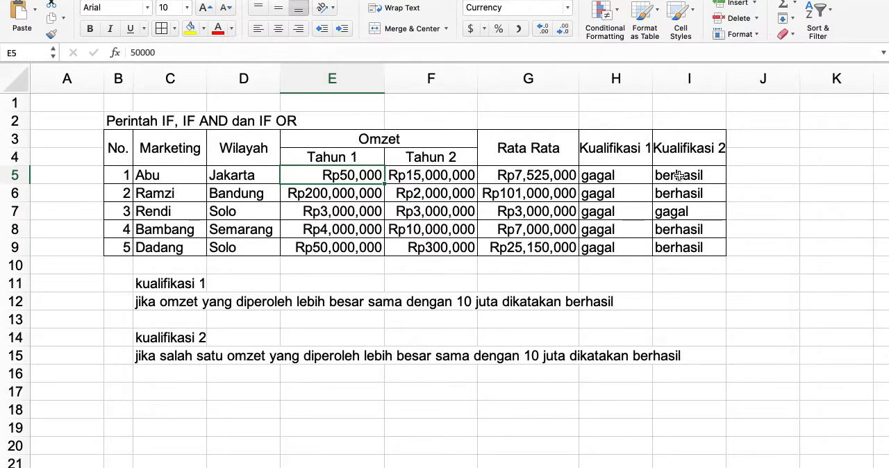
Insert "tiap tahun" after "omzet" in the first qualification rule in cell C12.
left_click(156, 308)
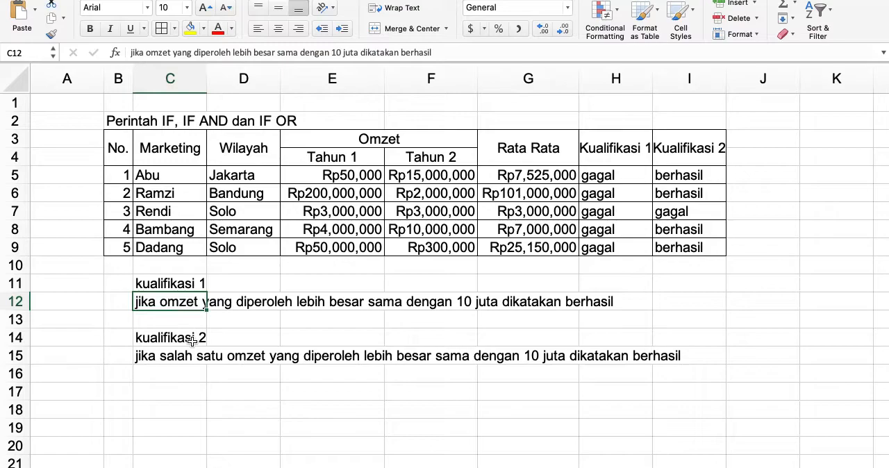
left_click(174, 52)
type("tiap tahun")
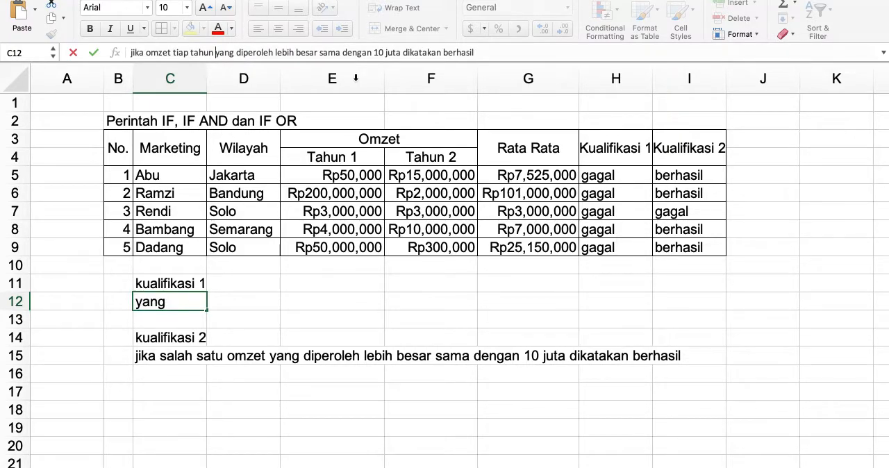
Insert "tiap tahun" after "omzet" in the second qualification rule in cell C15.
left_click(175, 355)
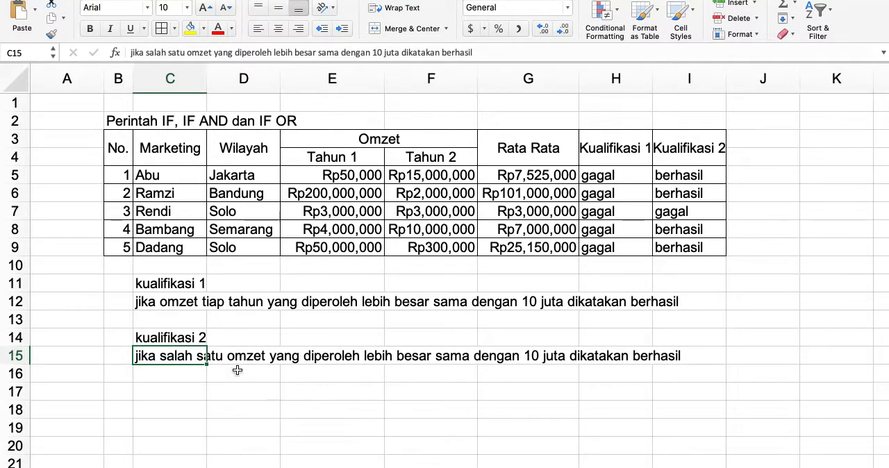
left_click(200, 54)
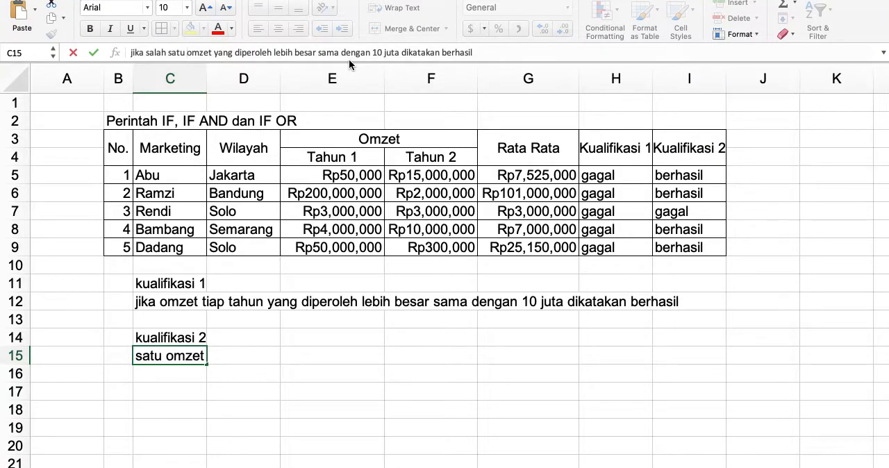
type("tiap t")
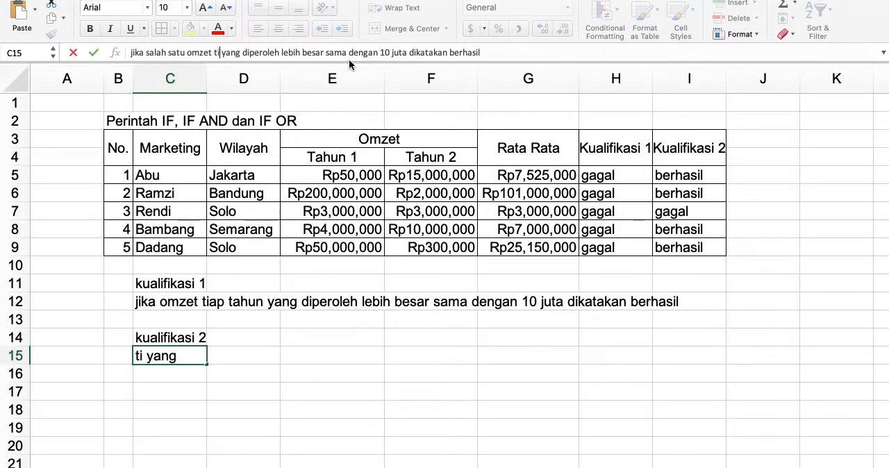
type("ahun")
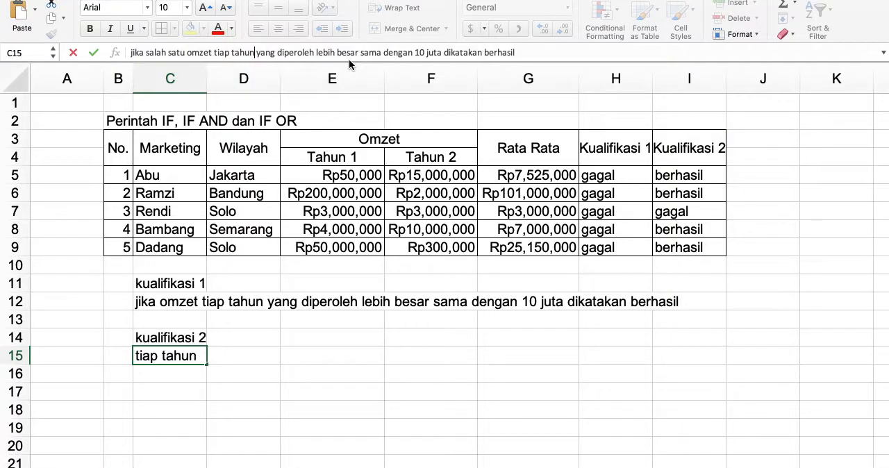
key("Return")
key("Up")
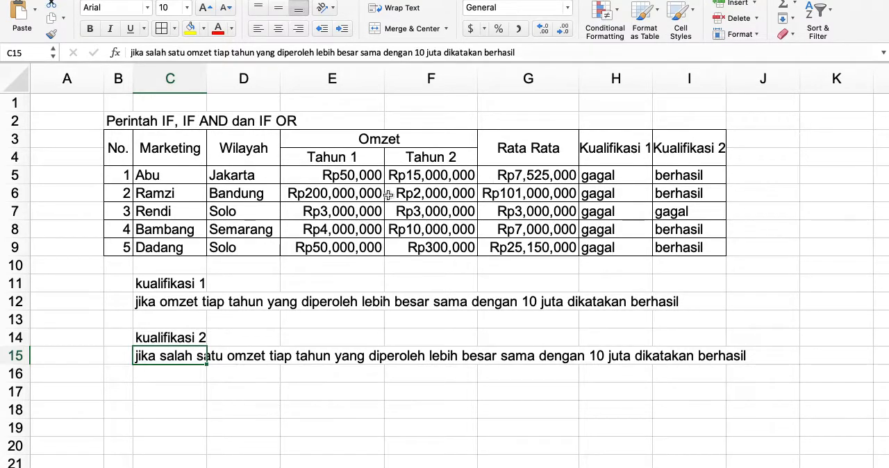
Set the Tahun 1 Omzet in cell E5 to 100000000 to test both qualifications.
left_click(310, 180)
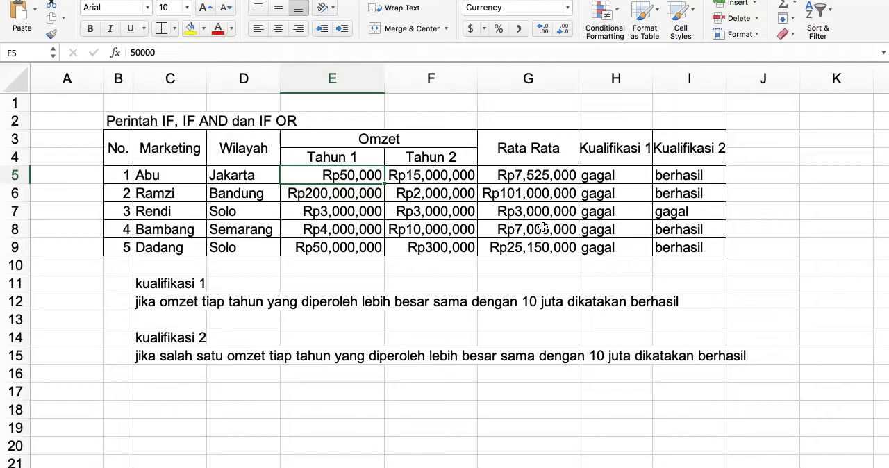
type("1")
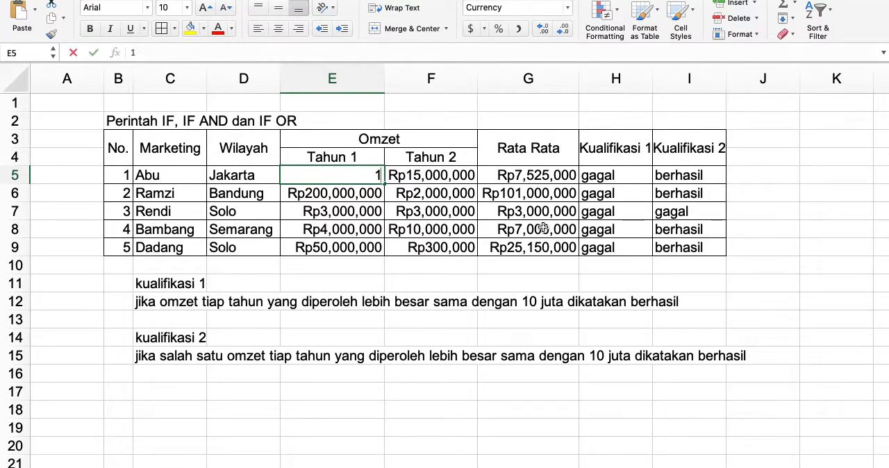
type("00,000,000")
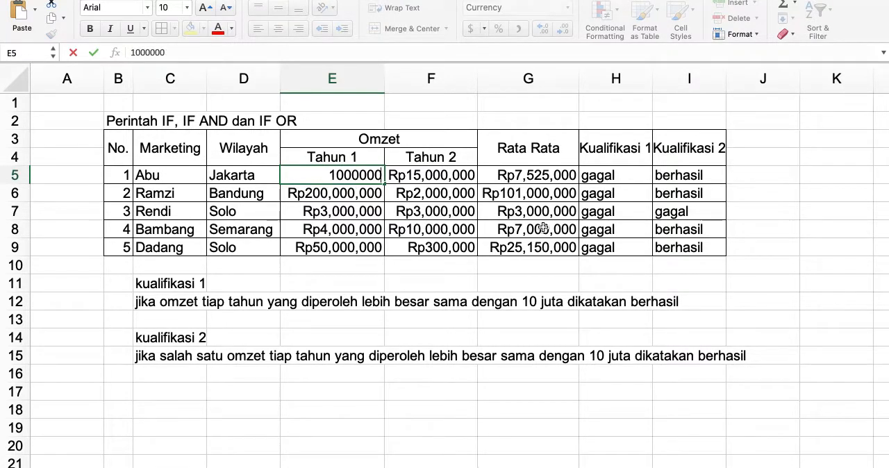
key("Return")
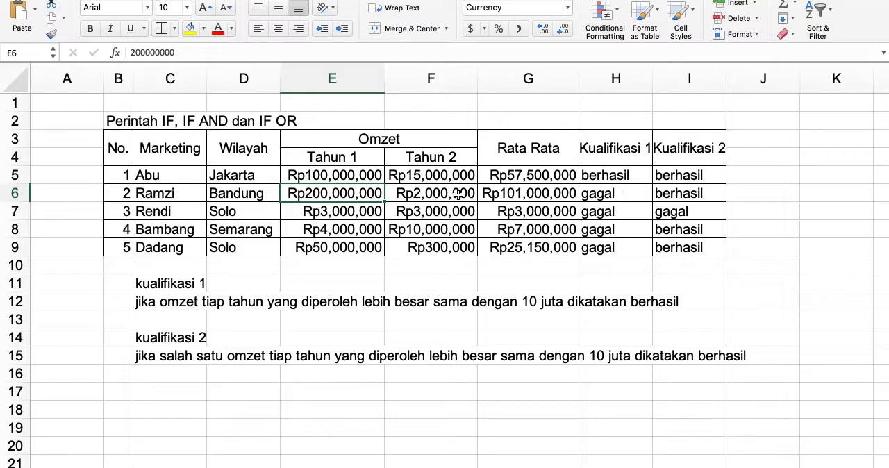
Set the Tahun 2 Omzet in cell F5 to 1500000.
left_click(436, 174)
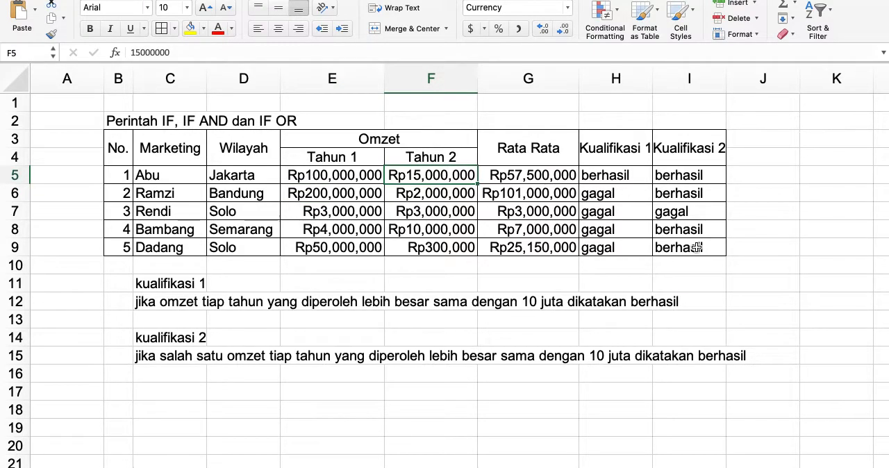
type("1,")
type("500,00")
type("0")
key("Return")
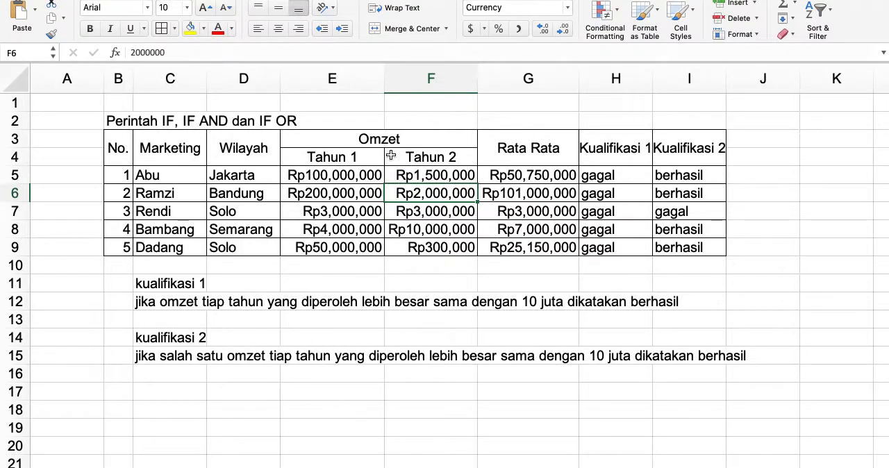
Set the Tahun 1 Omzet in cell E5 to 100000.
left_click(359, 169)
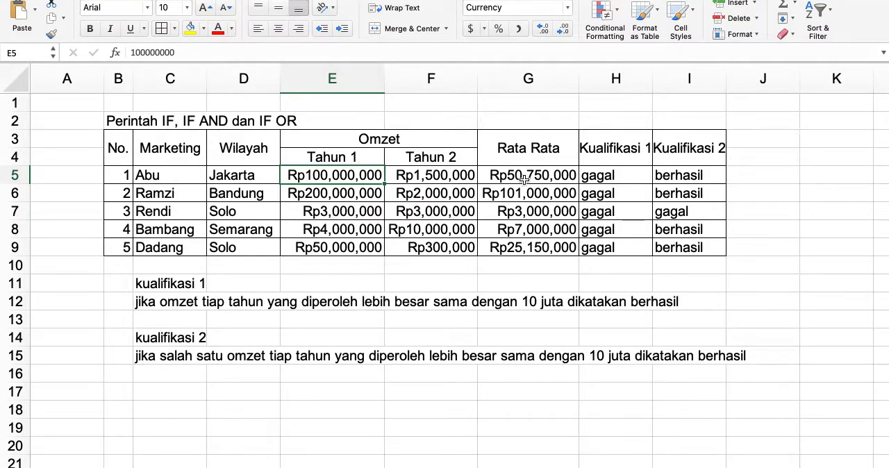
type("100000")
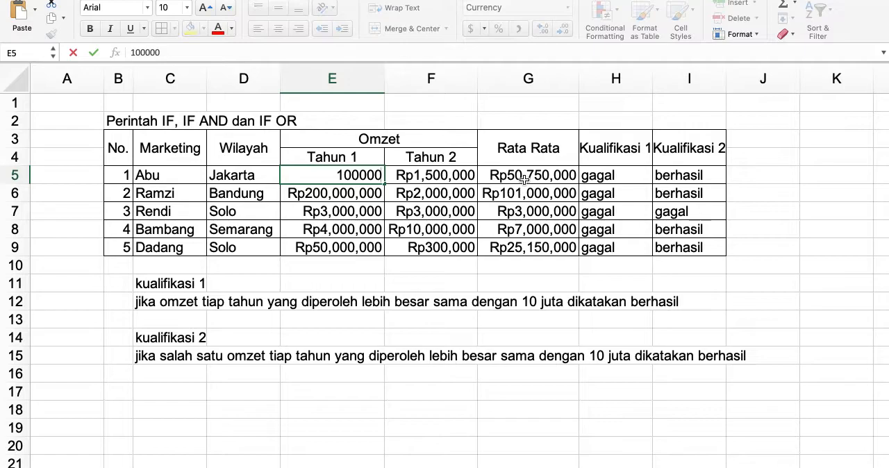
key("Return")
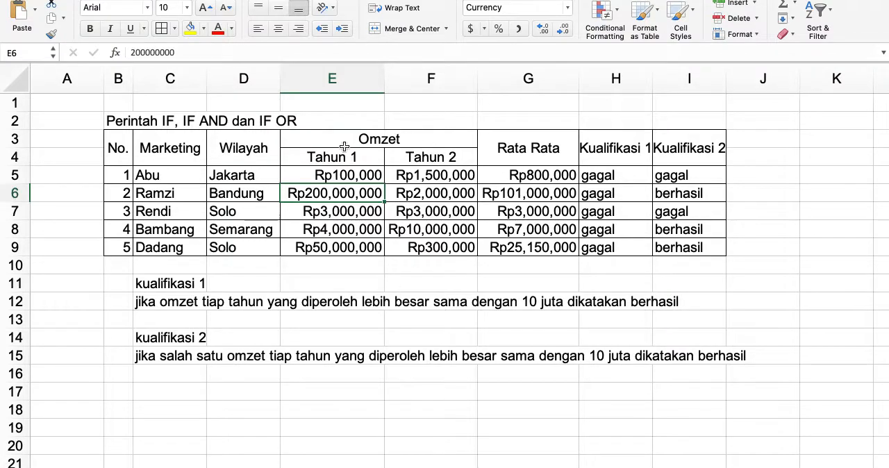
left_click(430, 361)
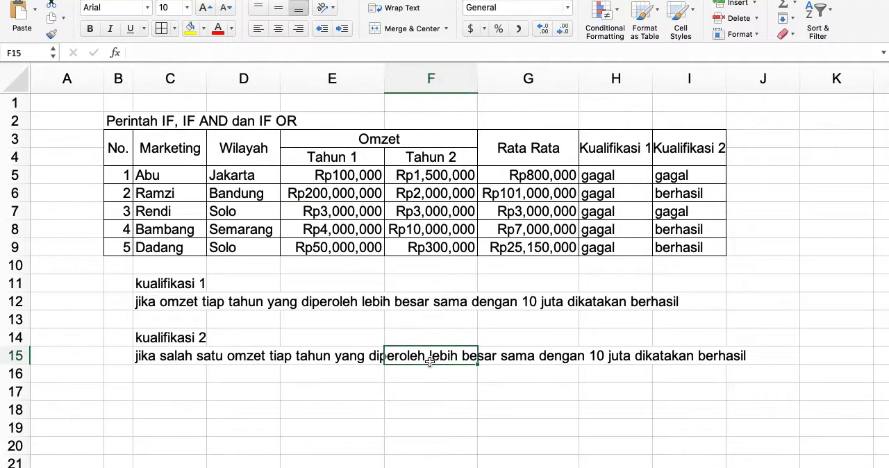
Clear the existing Kualifikasi 1 formula from cell H5.
left_click(620, 182)
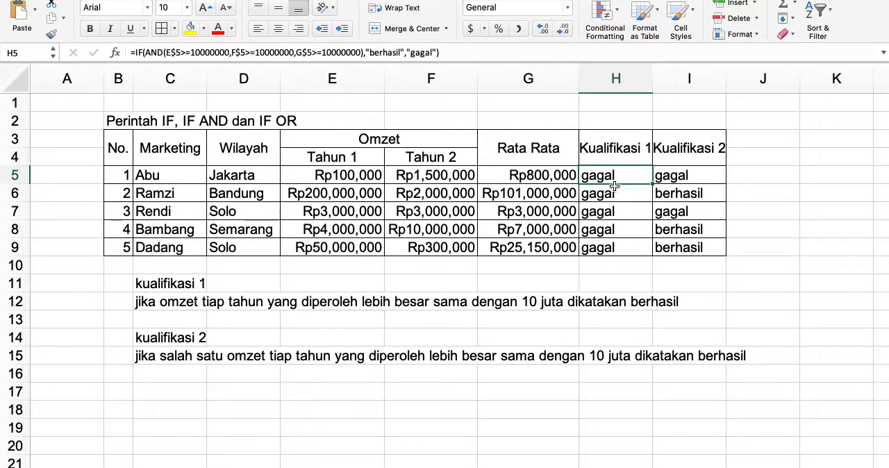
key("Delete")
type("=")
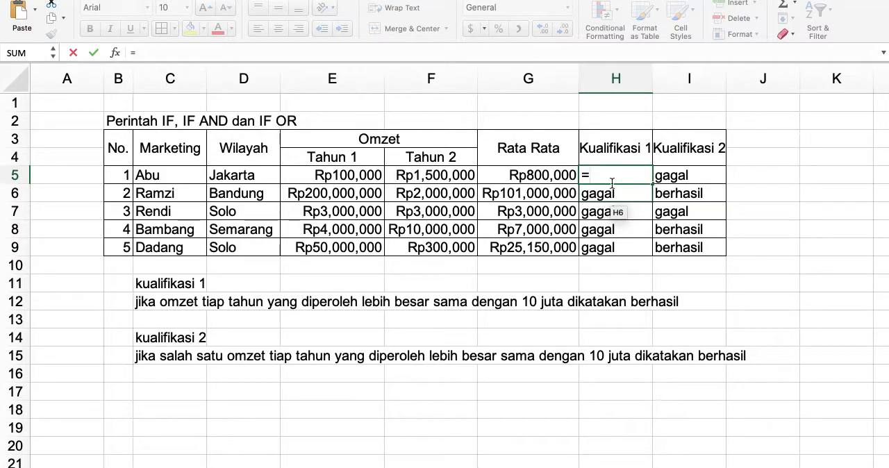
key("Escape")
Start a new Kualifikasi 1 formula in cell H5 with "=if(and(".
scroll(613, 184, "up", 3)
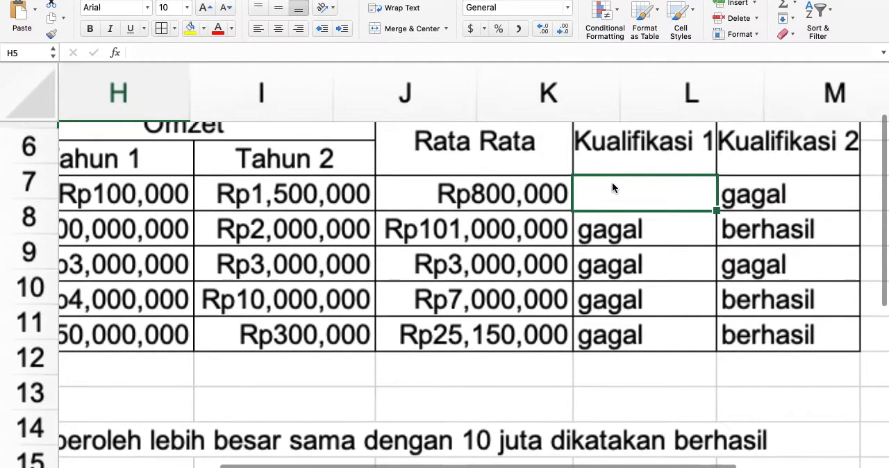
scroll(613, 184, "up", 2)
scroll(613, 184, "right", 2)
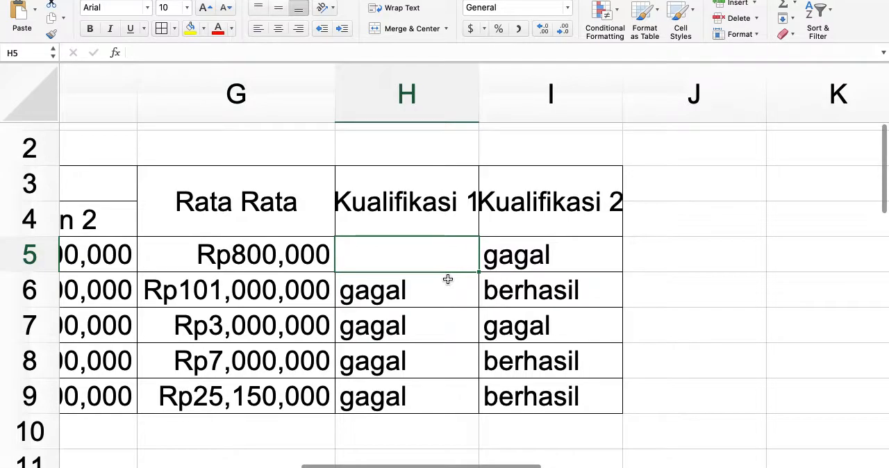
type("=if")
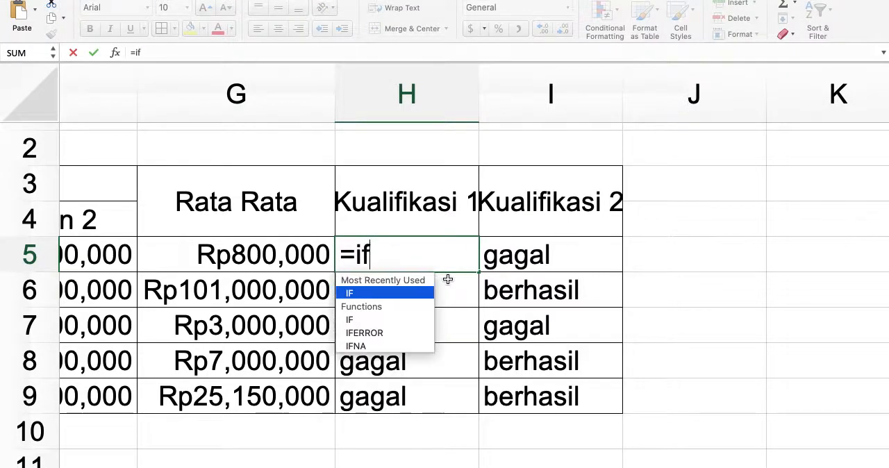
type("(and")
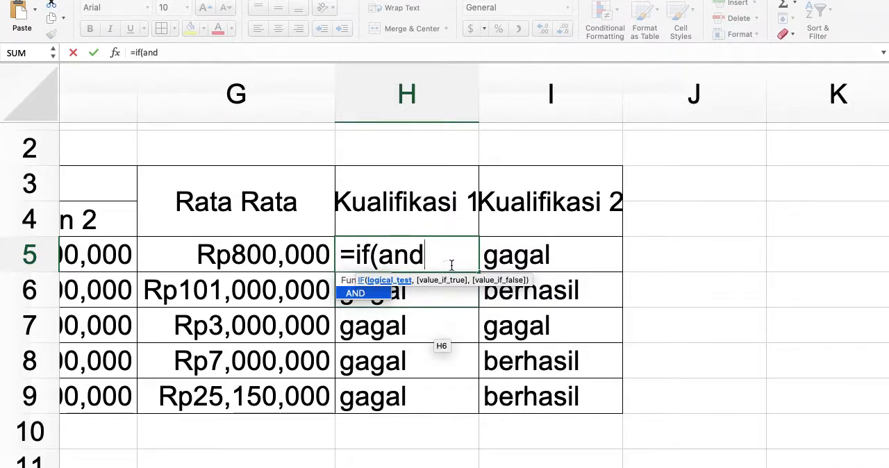
type(",")
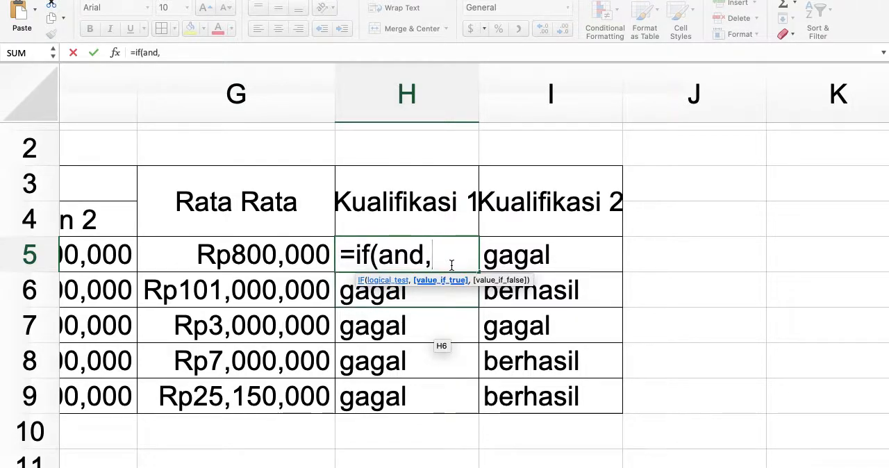
key("BackSpace")
type("(")
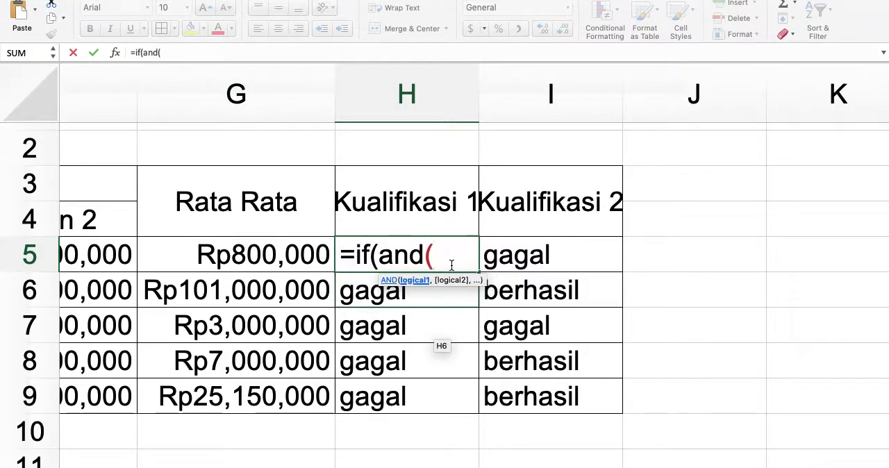
Add the first AND condition E5>=10000000 to the formula in H5, referencing the Tahun 1 Omzet cell.
scroll(430, 347, "down", 1)
scroll(430, 347, "left", 3)
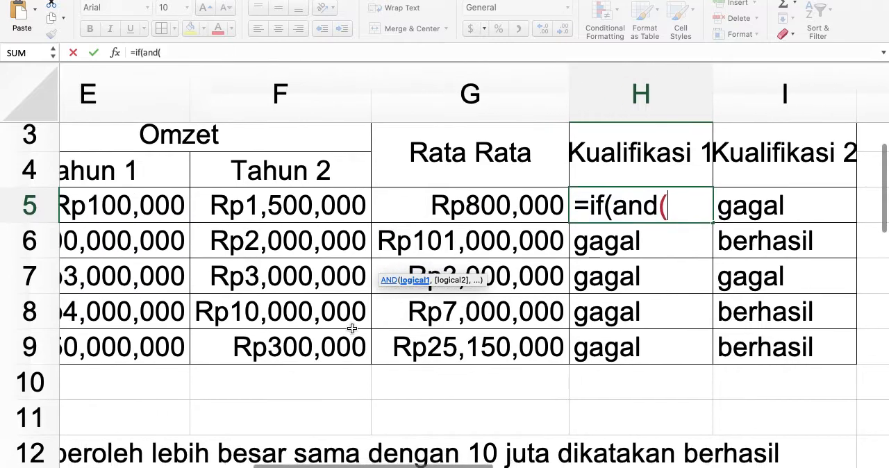
scroll(352, 329, "left", 2)
scroll(352, 328, "up", 1)
left_click(128, 226)
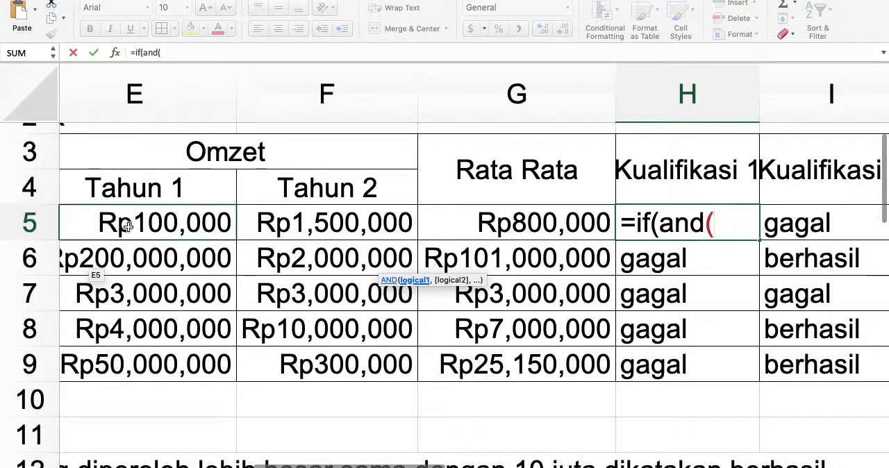
left_click(127, 225)
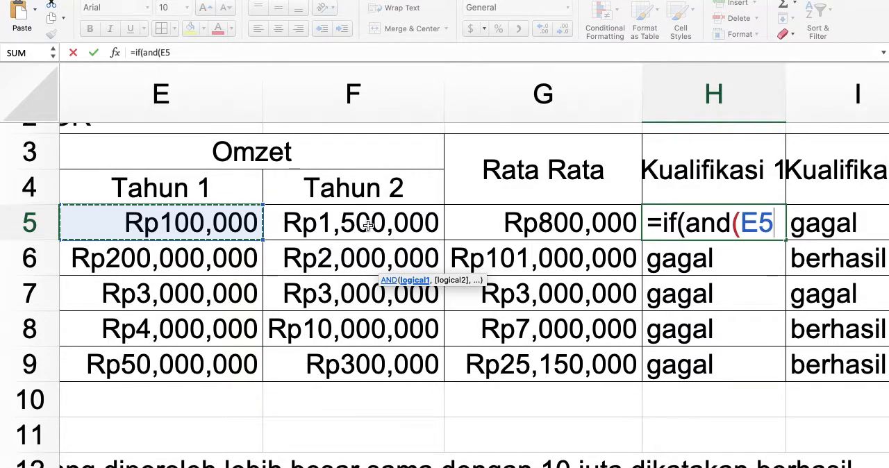
type(">")
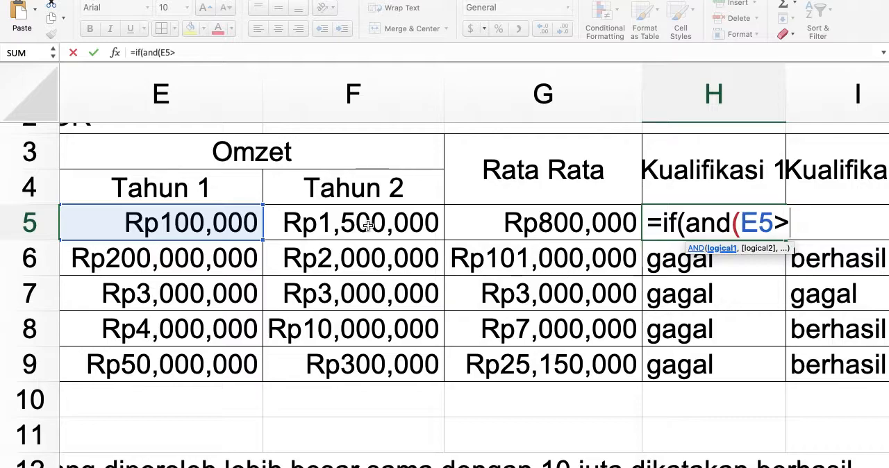
type("=10000000")
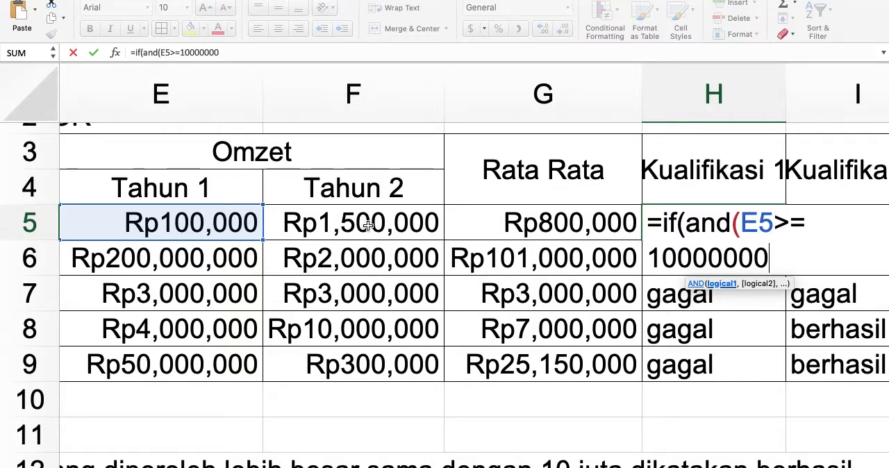
Add the second AND condition F5>=10000000 to the formula, separated by a comma and referencing the Tahun 2 Omzet cell.
scroll(368, 224, "right", 5)
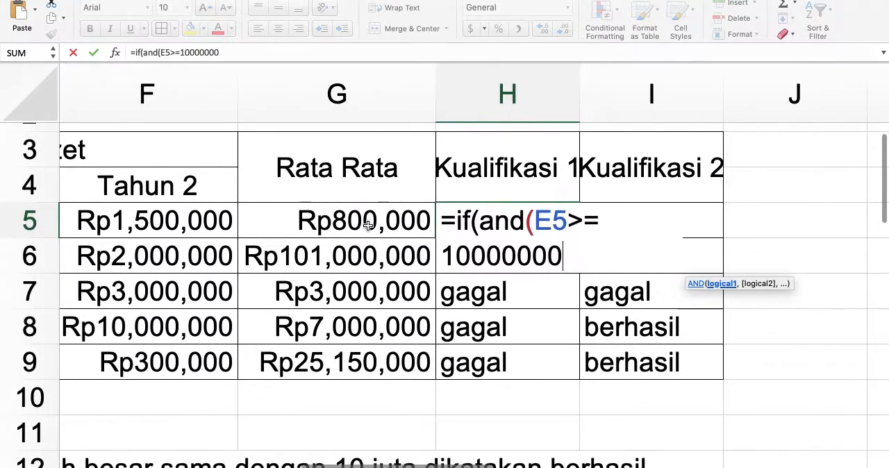
type(",")
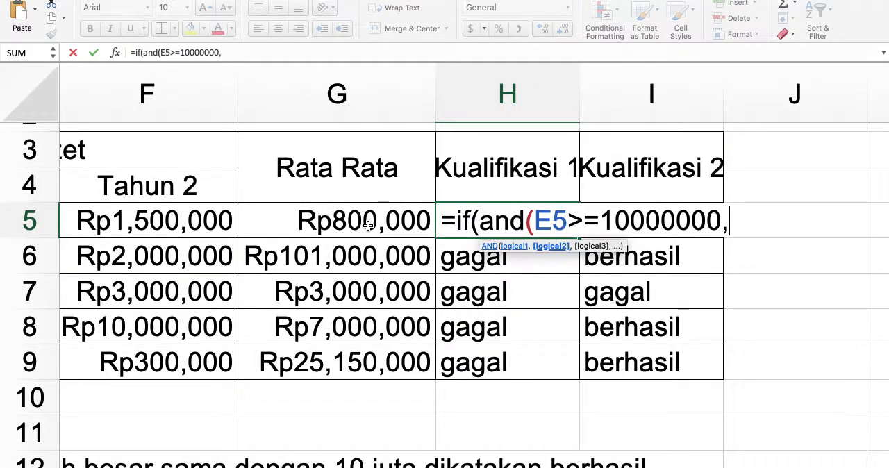
scroll(236, 256, "left", 4)
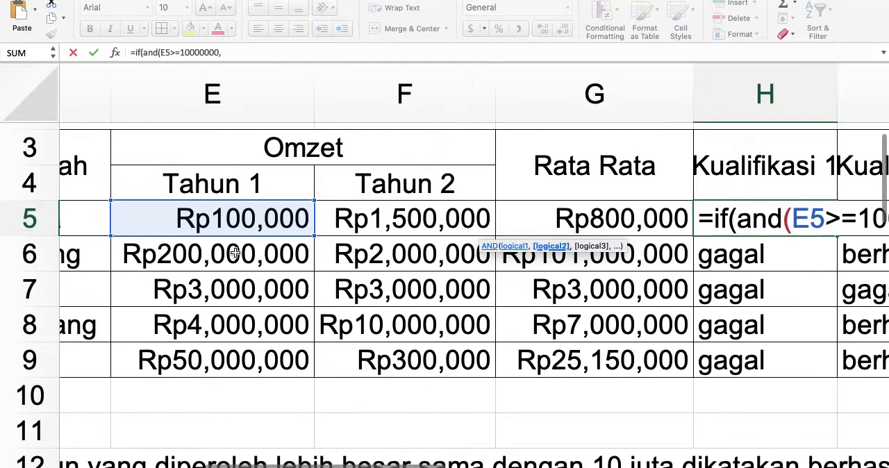
left_click(393, 217)
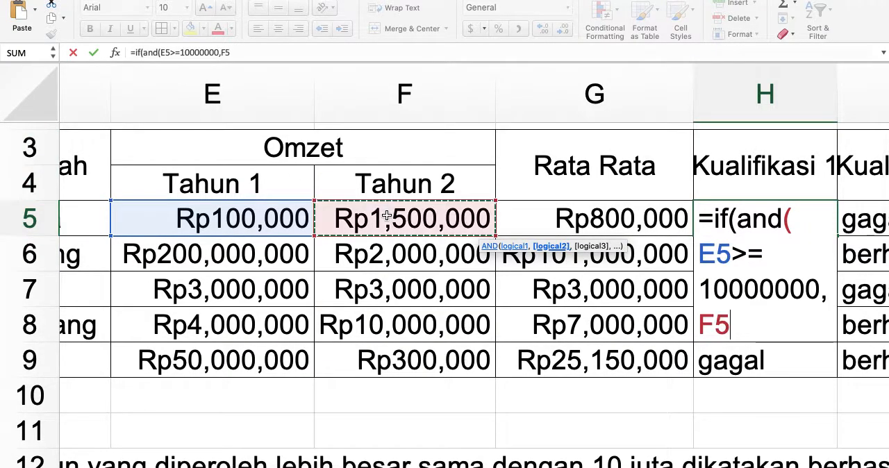
scroll(514, 259, "right", 5)
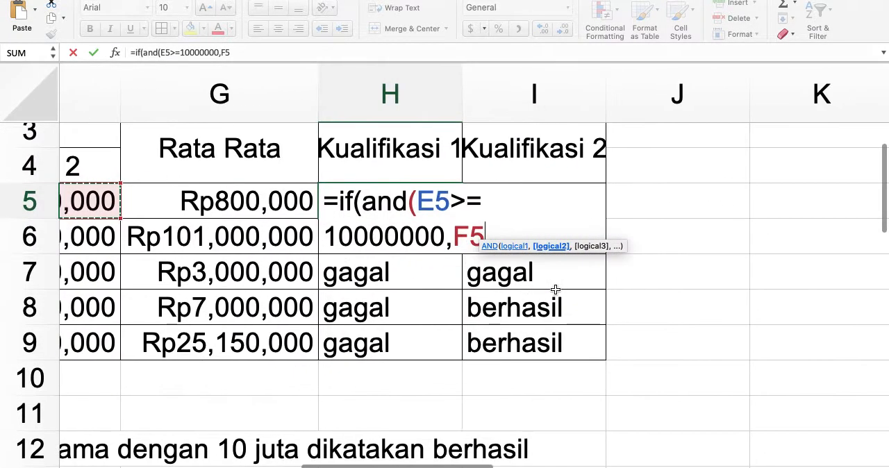
scroll(740, 205, "left", 2)
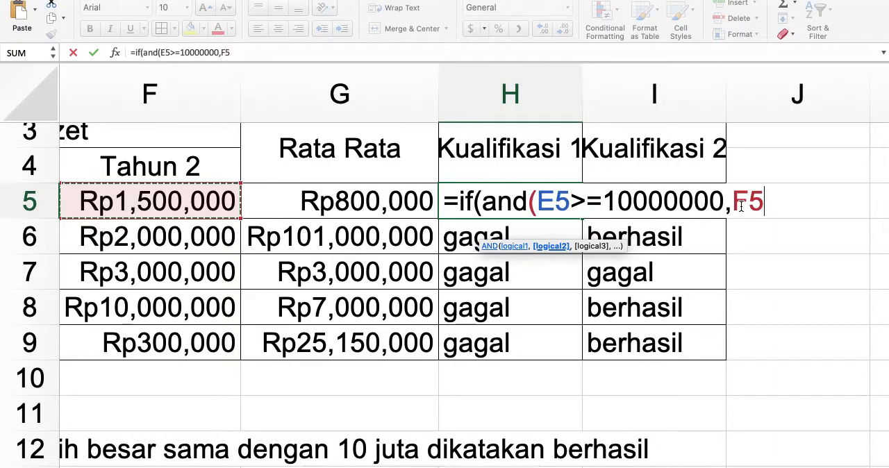
type(">=10000000")
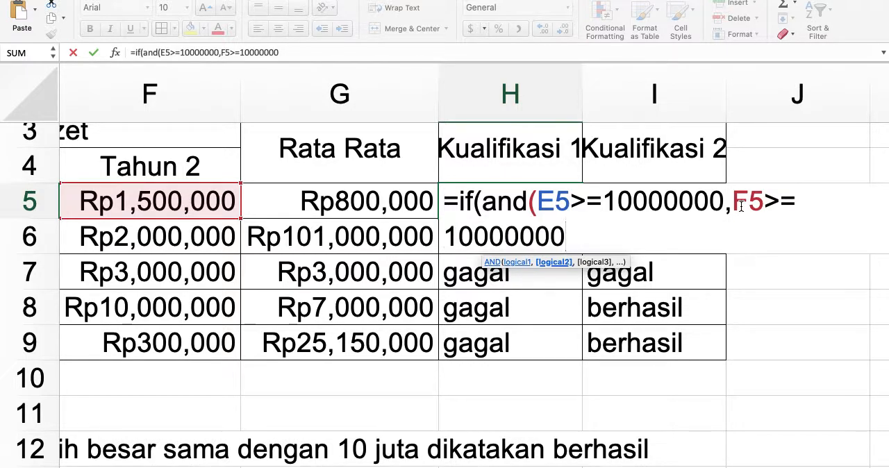
type(",")
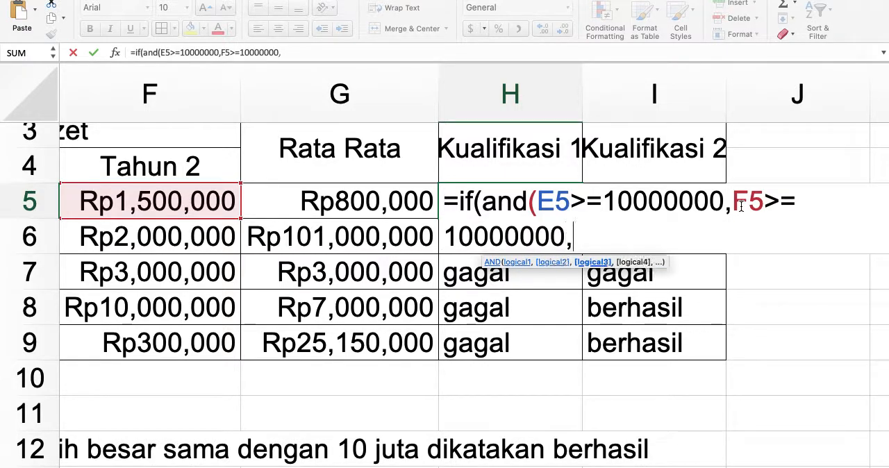
Add the third AND condition G5>=10000000 to the formula in H5, separated by a comma and referencing the Rata Rata cell.
left_click(411, 198)
type(">=")
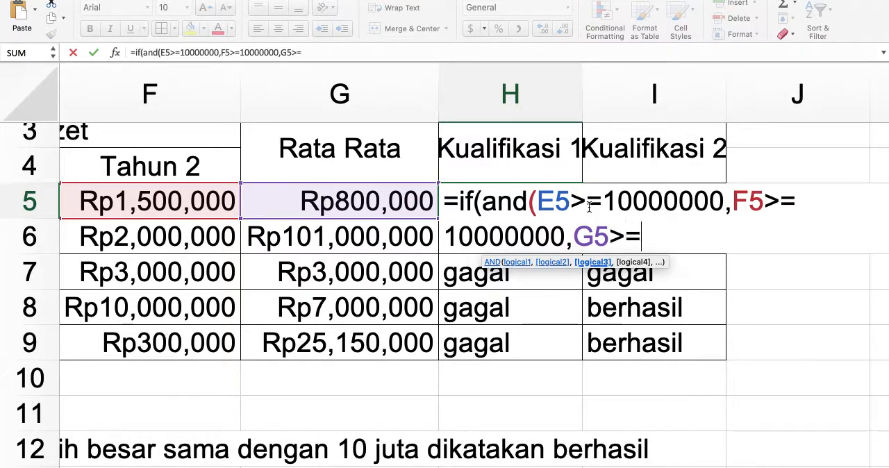
type("10000000")
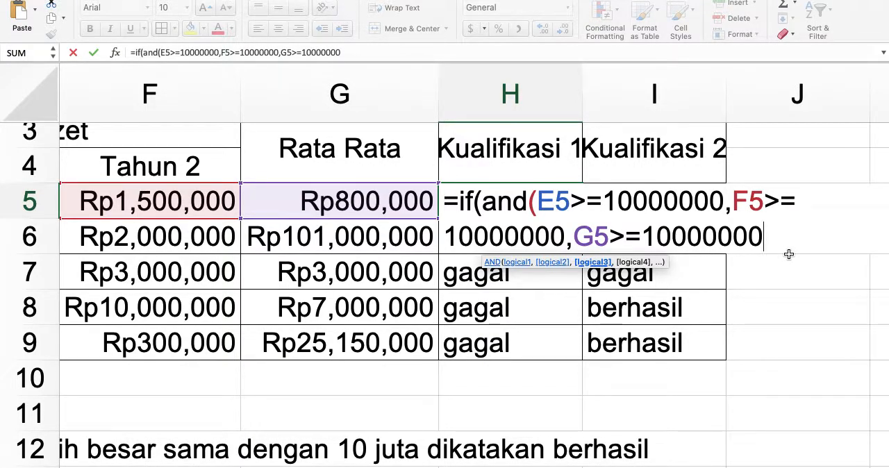
Close the AND group, set "berhasil" as the true result and "gagal" as the false result, and enter the formula in H5.
type("),")
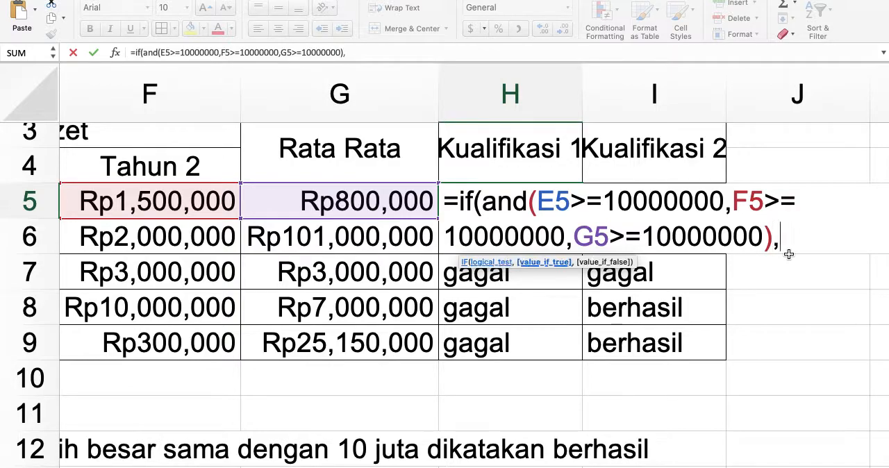
type("\"ber")
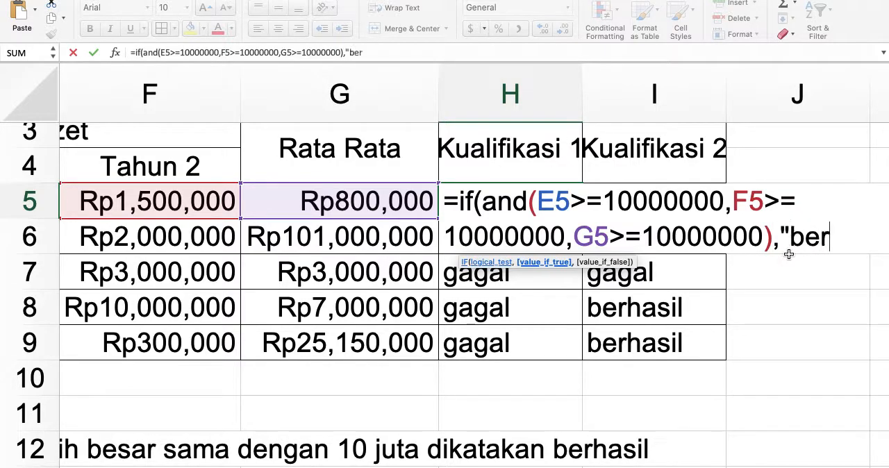
type("hasil\",")
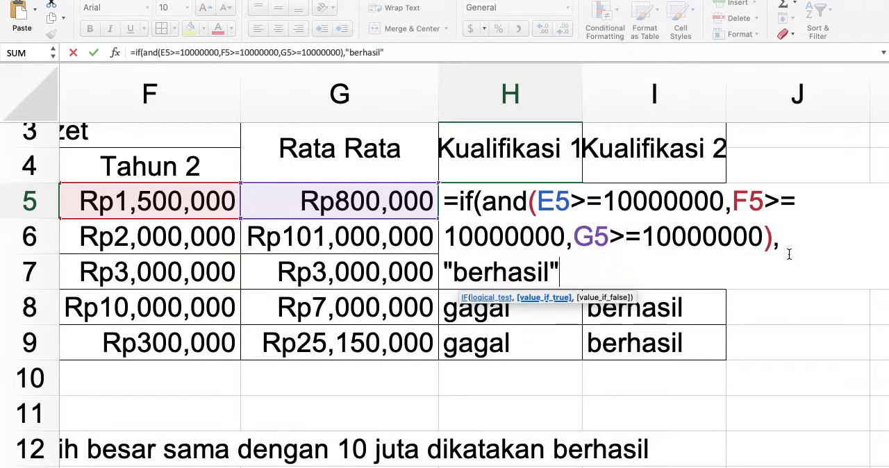
type("\"gagal")
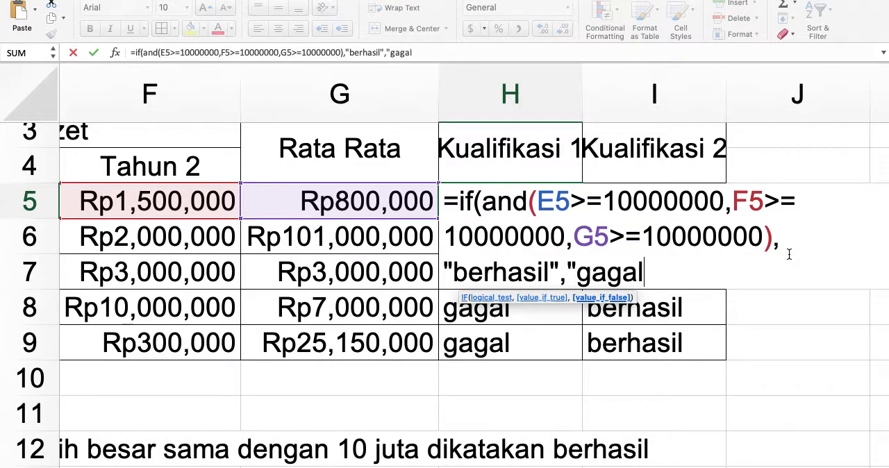
type("\")")
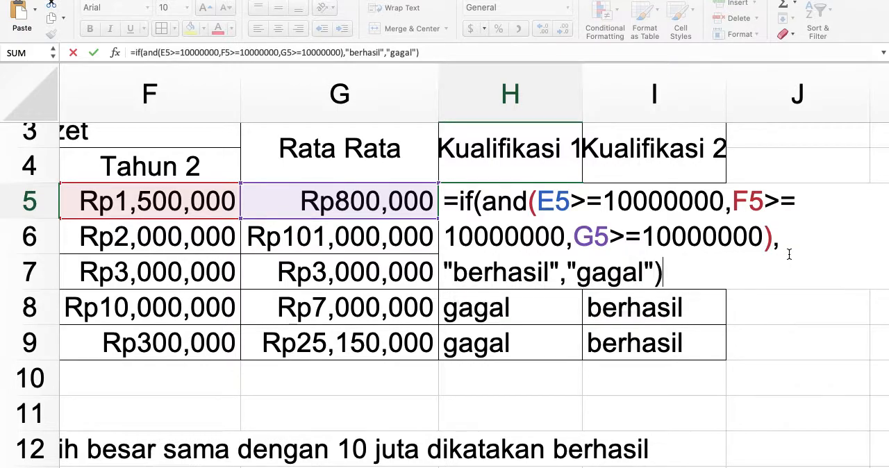
key("Return")
Compare the IF AND formula in cell H5 with the IF OR formula in cell I5.
left_click(483, 207)
key("Down")
key("Up")
key("Down")
key("Up")
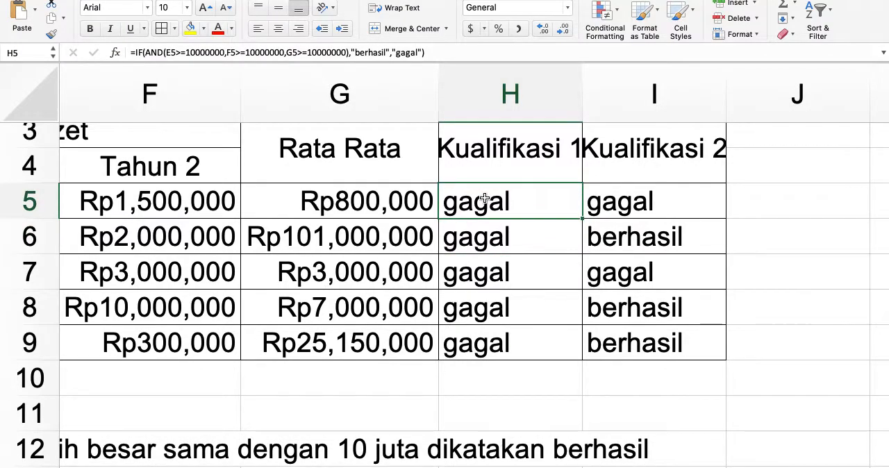
key("Right")
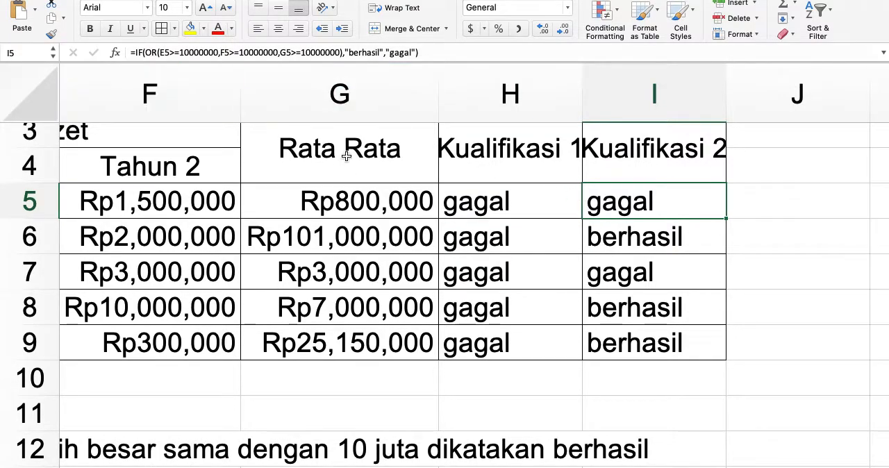
scroll(227, 68, "up", 5)
scroll(228, 68, "down", 5)
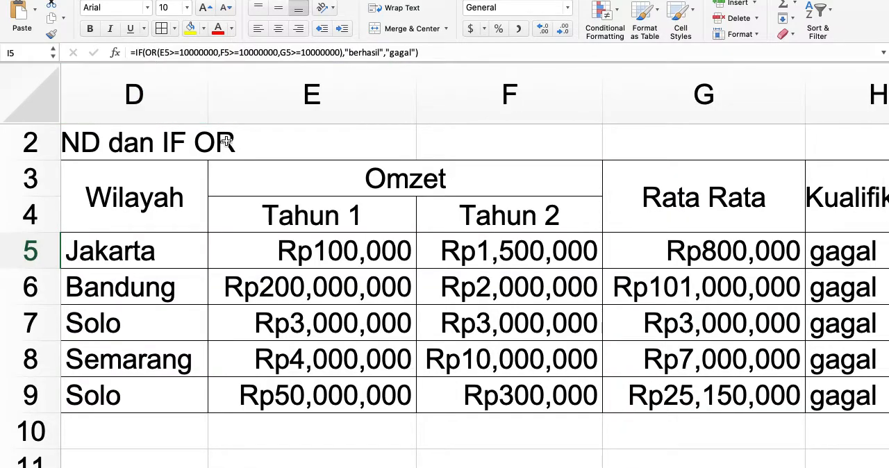
scroll(226, 142, "down", 5)
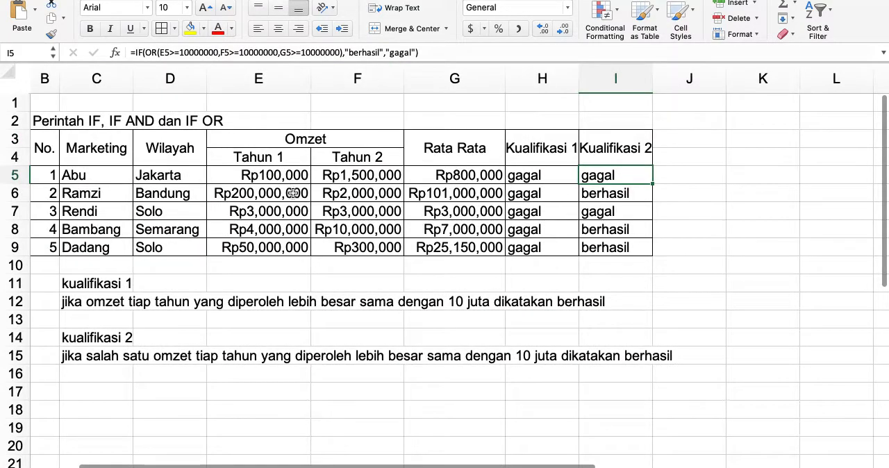
scroll(293, 193, "left", 2)
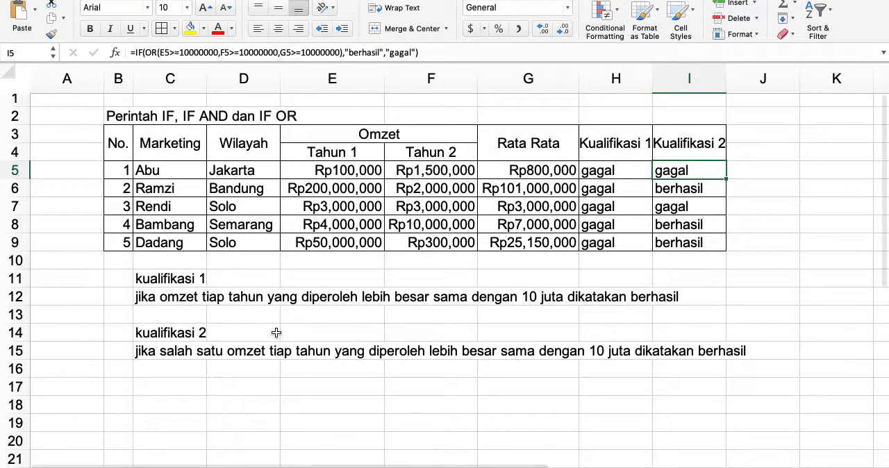
left_click(276, 332)
left_click(223, 387)
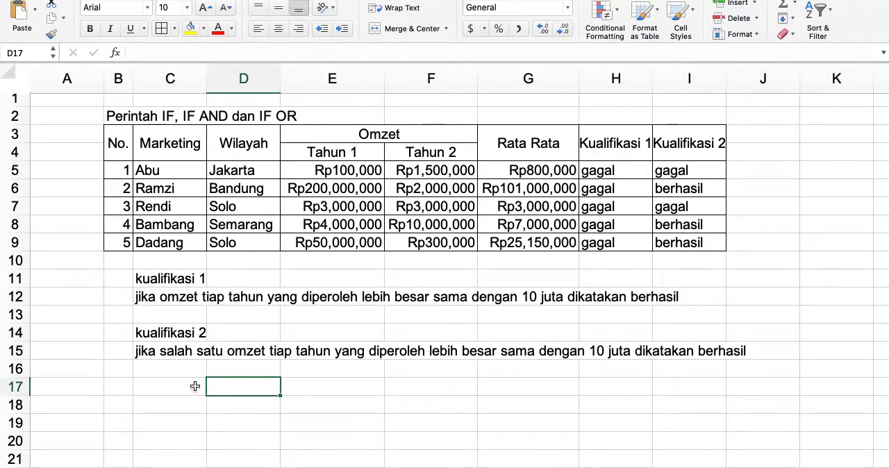